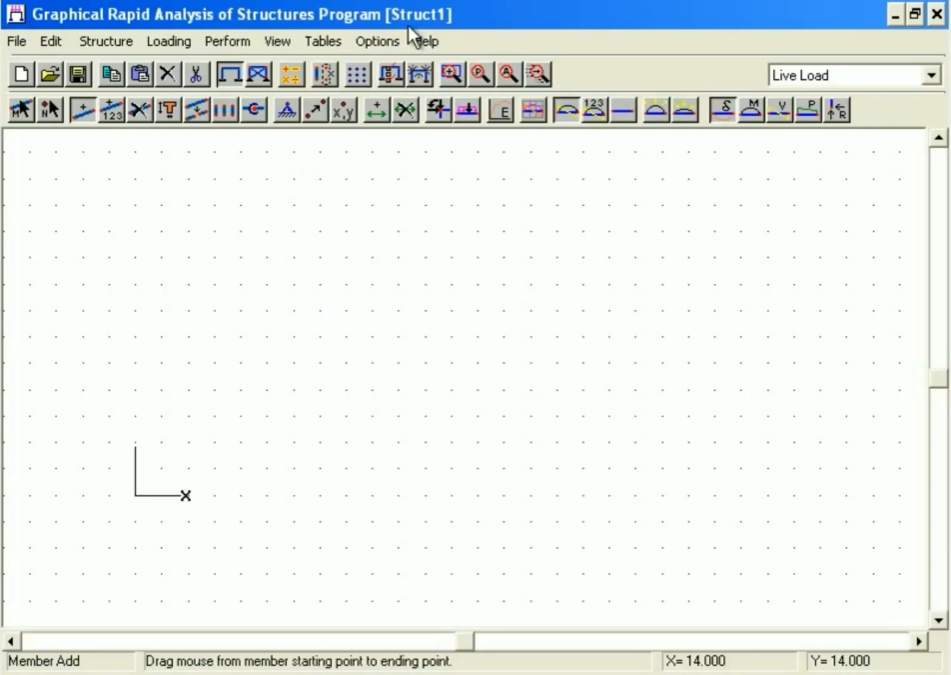
Step: Check the measurement unit settings and accept the System International units with member lengths in meters and loads in KN
left_click(384, 38)
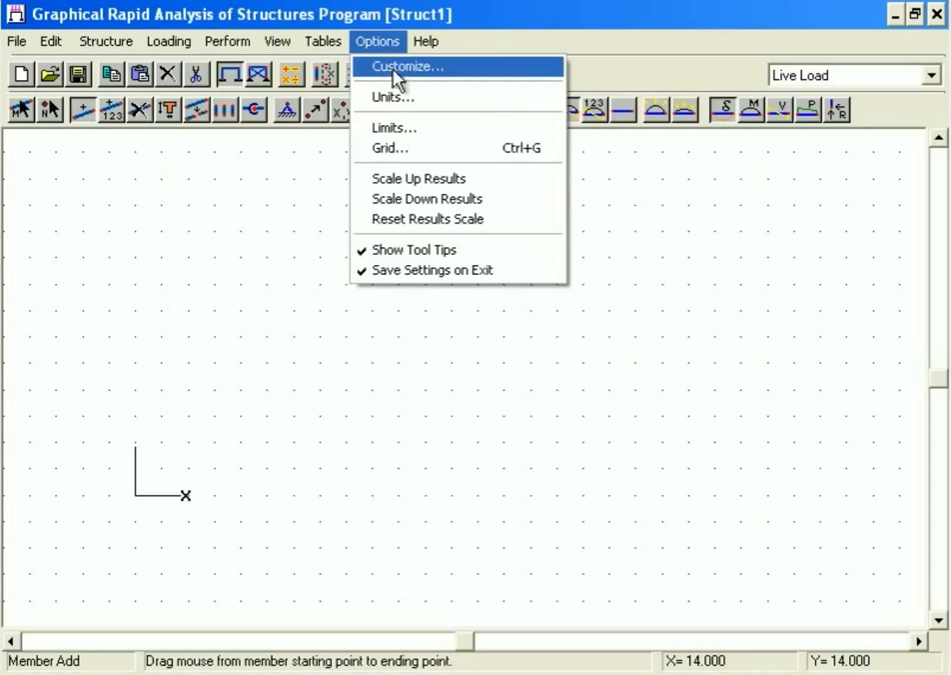
left_click(395, 90)
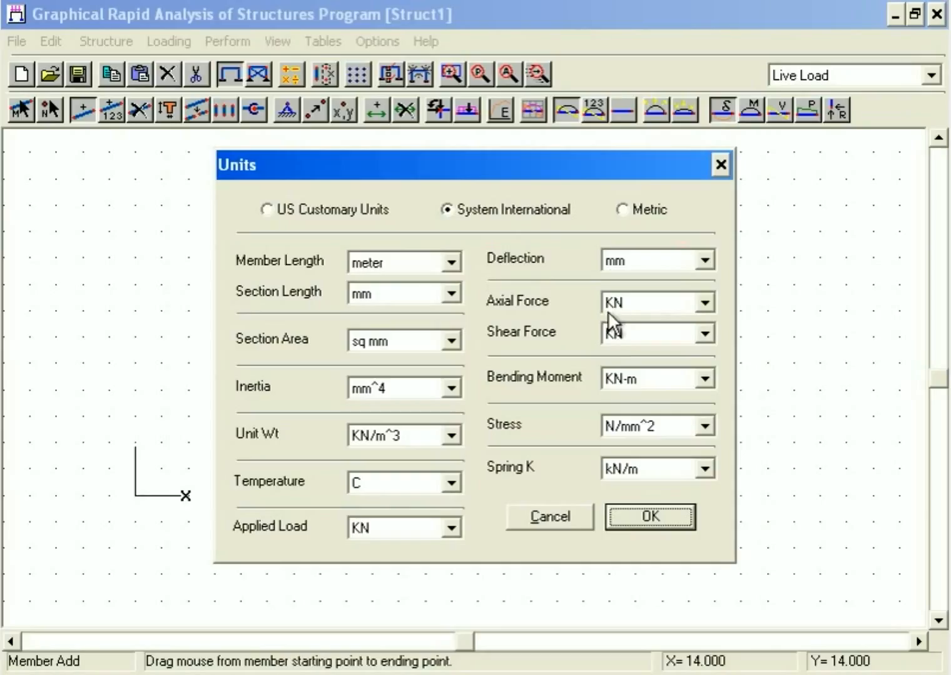
left_click(644, 519)
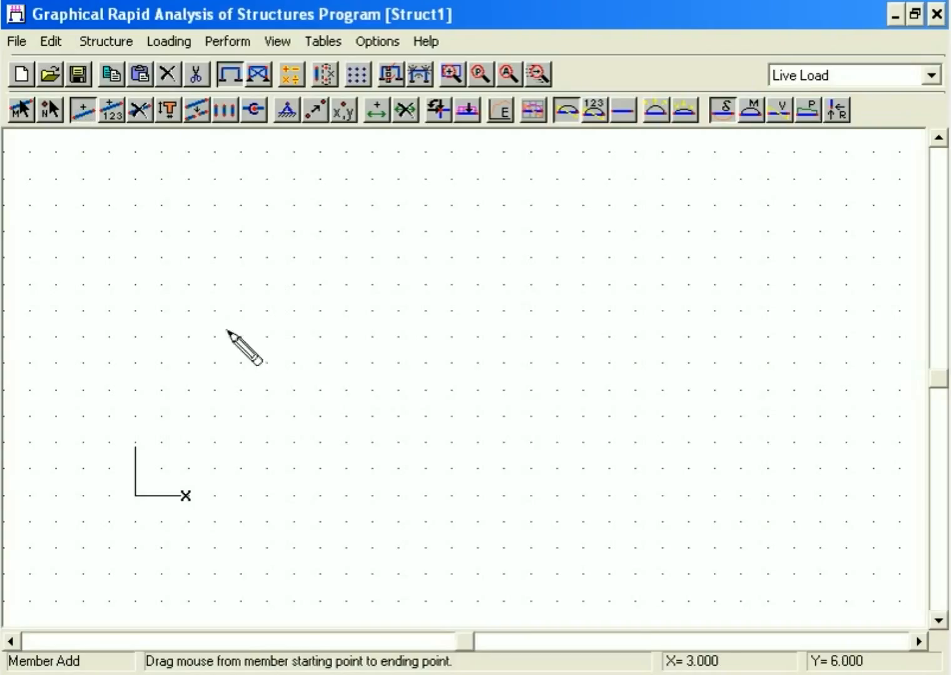
Step: Draw a horizontal member from (2, 7) to (12, 7) and add another by numeric coordinates from (0, 0) to (10, 5) meters
left_click_drag(190, 312, 461, 309)
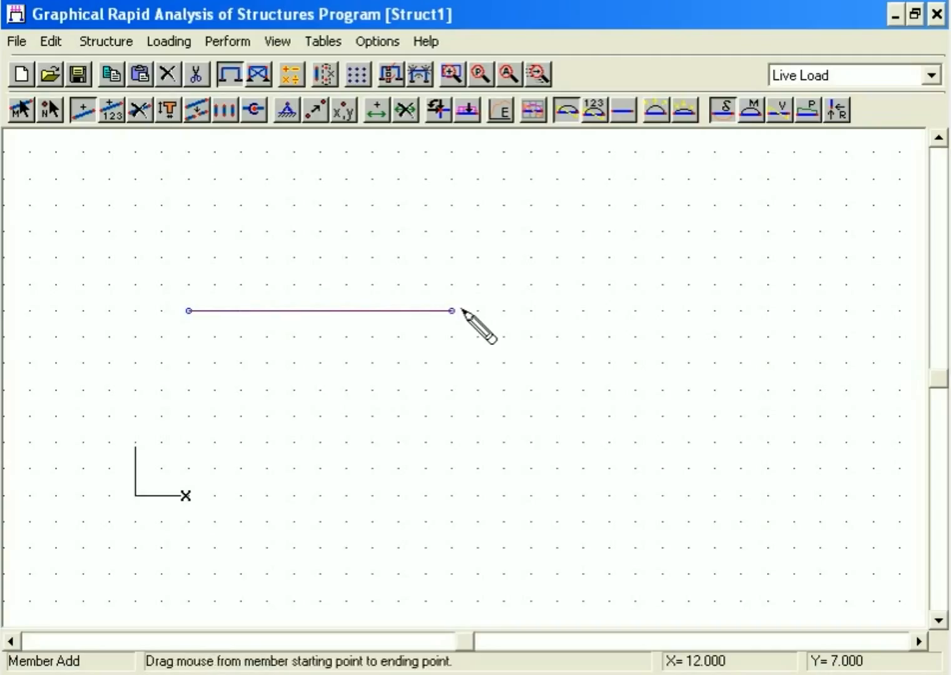
left_click(114, 111)
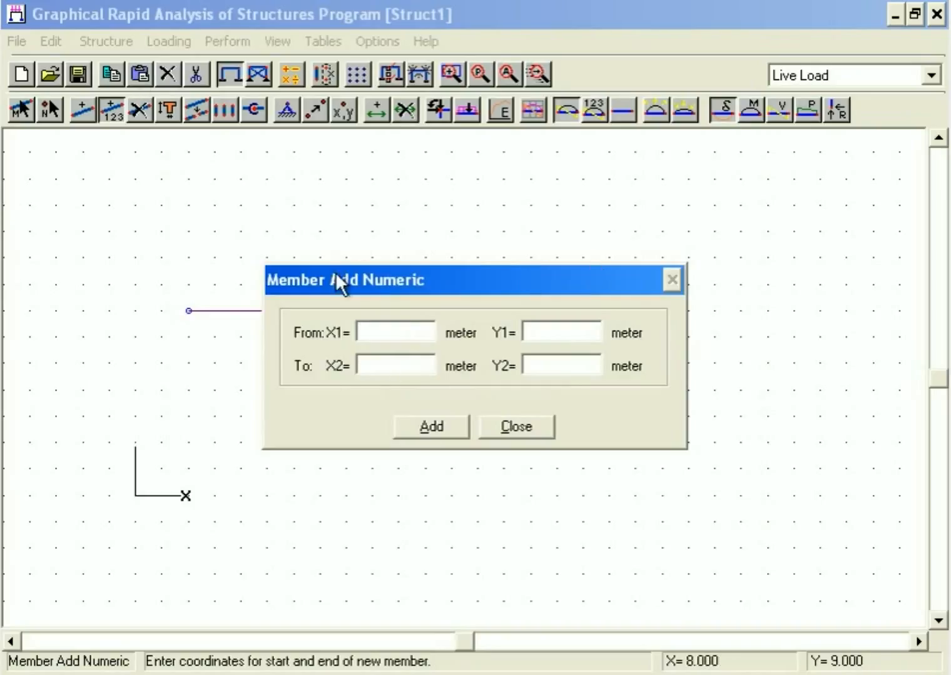
type("0")
left_click(542, 332)
type("0")
left_click(402, 366)
type("10")
left_click(545, 370)
type("5")
left_click(448, 425)
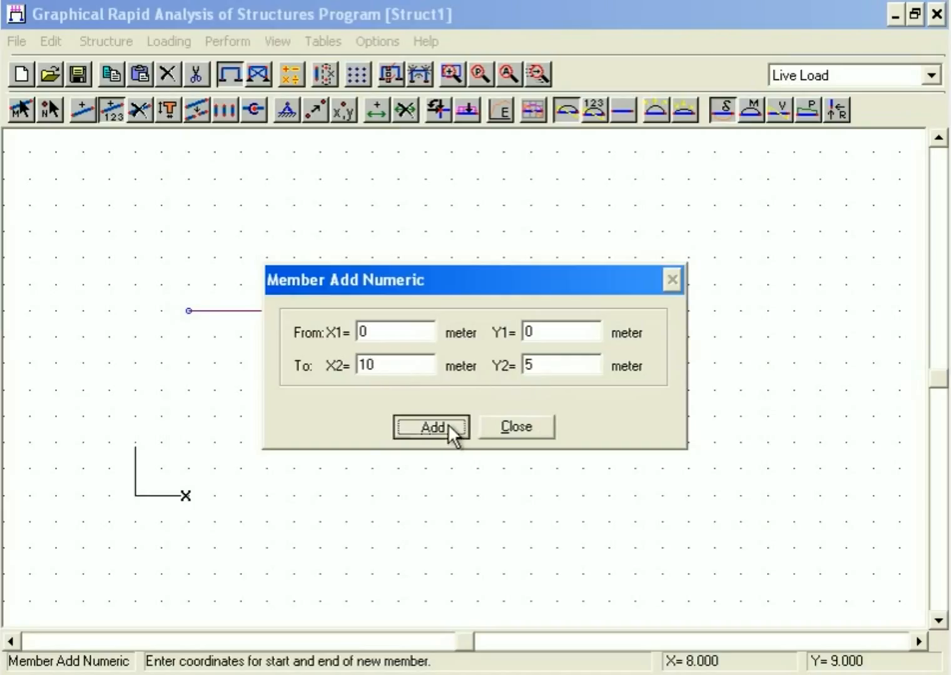
left_click(505, 428)
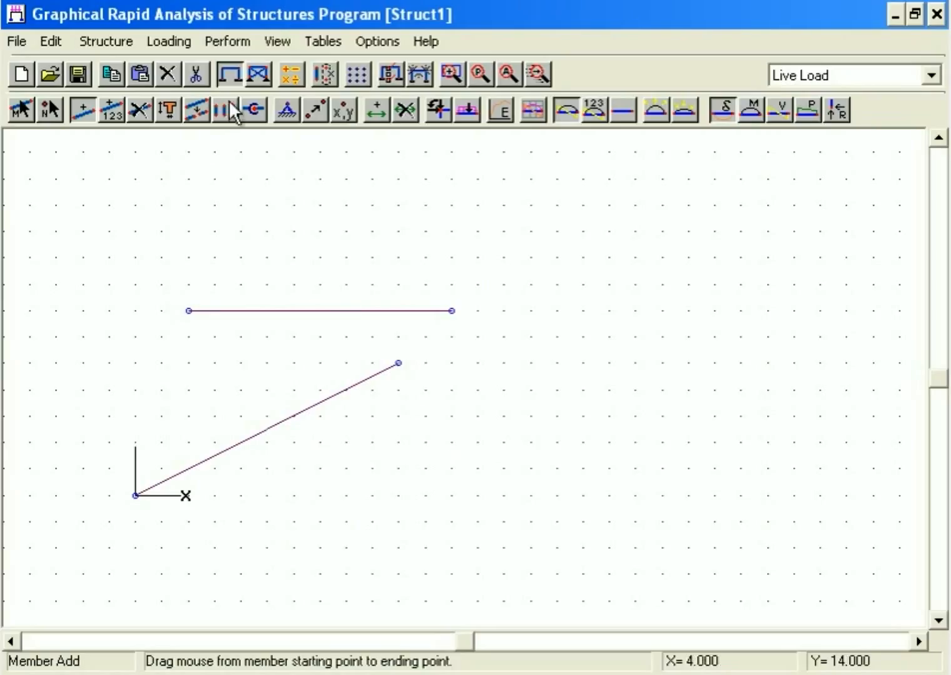
Step: Delete both the horizontal and the inclined member, and clear their leftover unconnected nodes
left_click(144, 109)
left_click(295, 314)
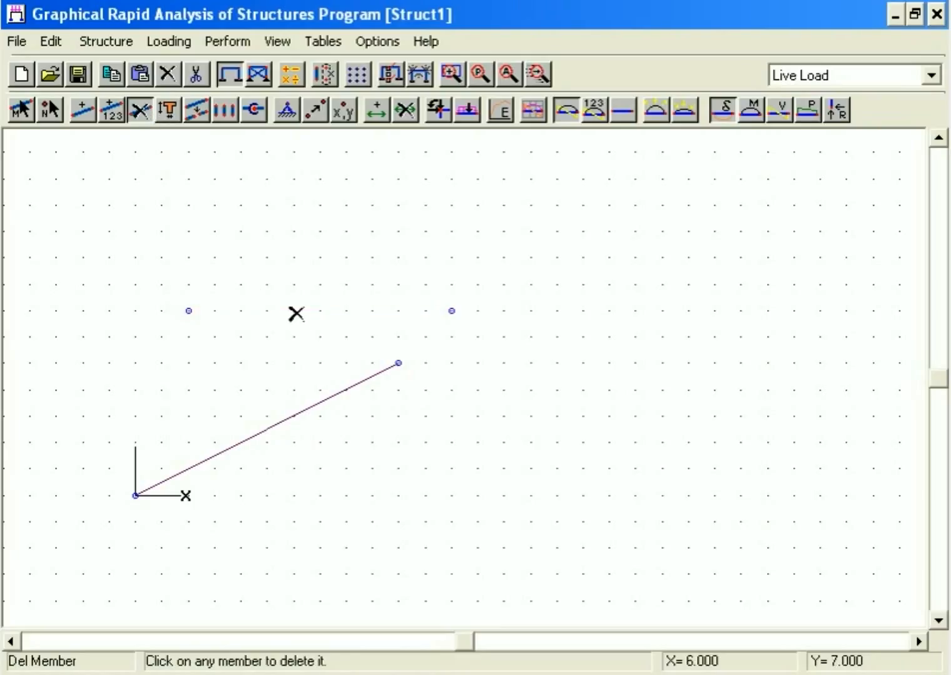
left_click(286, 423)
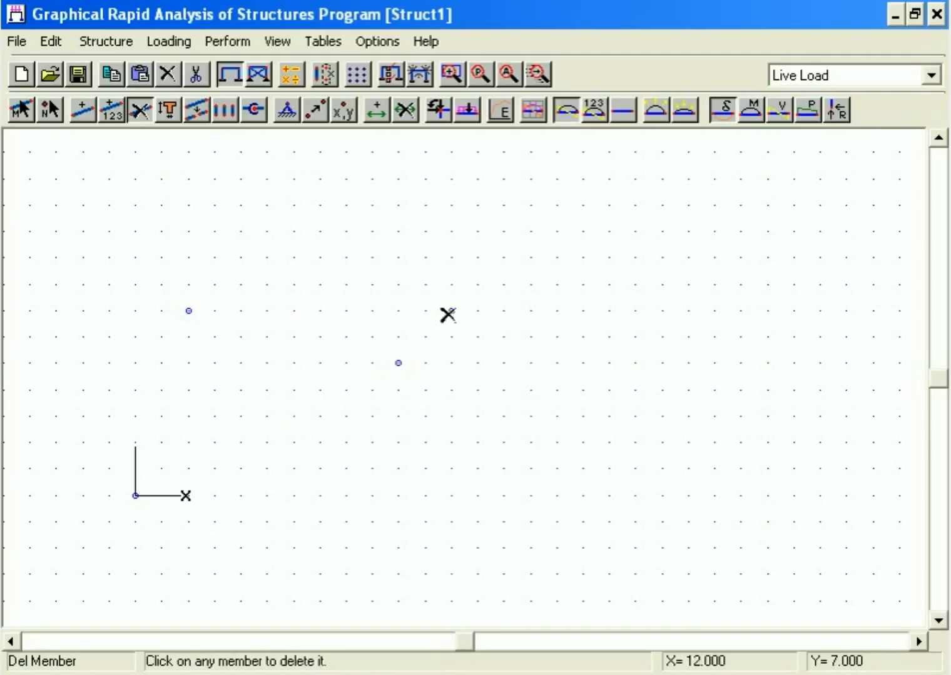
left_click(319, 73)
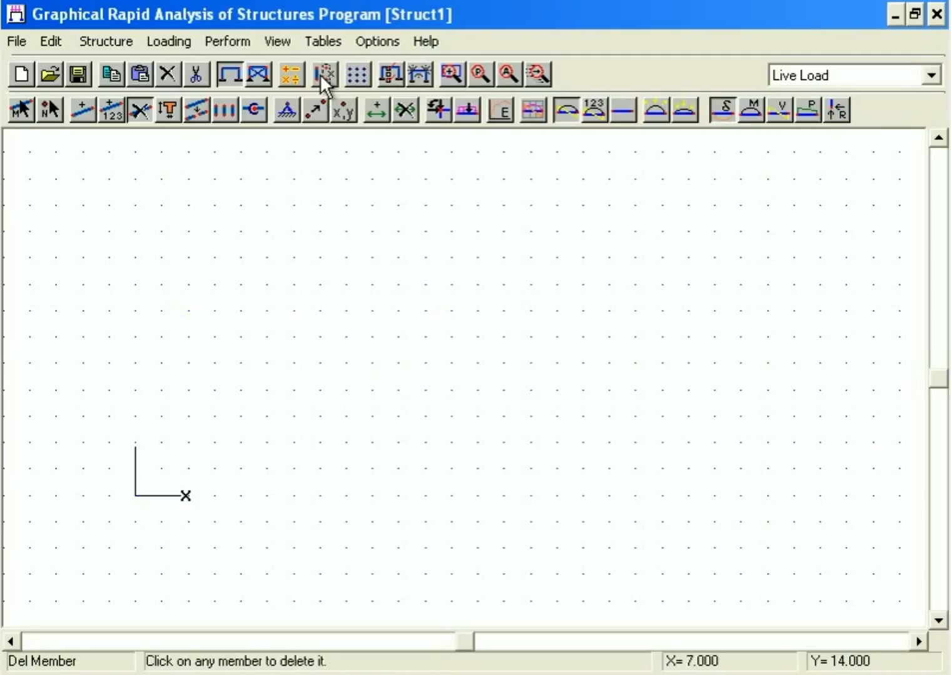
Step: Draw three connected members from (0, 0) through (4, 3) and (9, 3) to (12, 7)
left_click(77, 113)
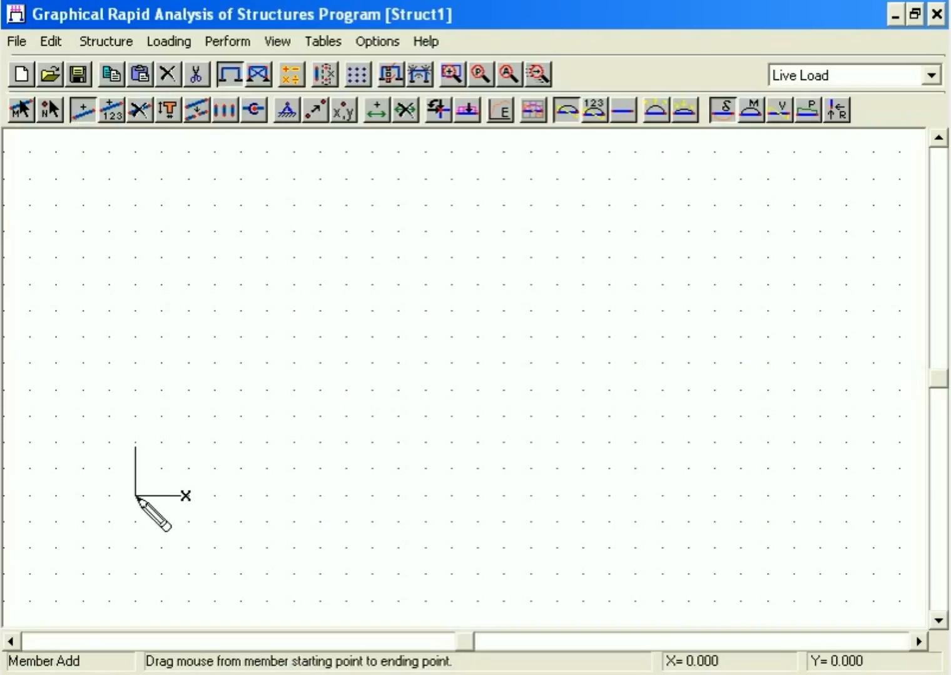
left_click_drag(136, 496, 453, 313)
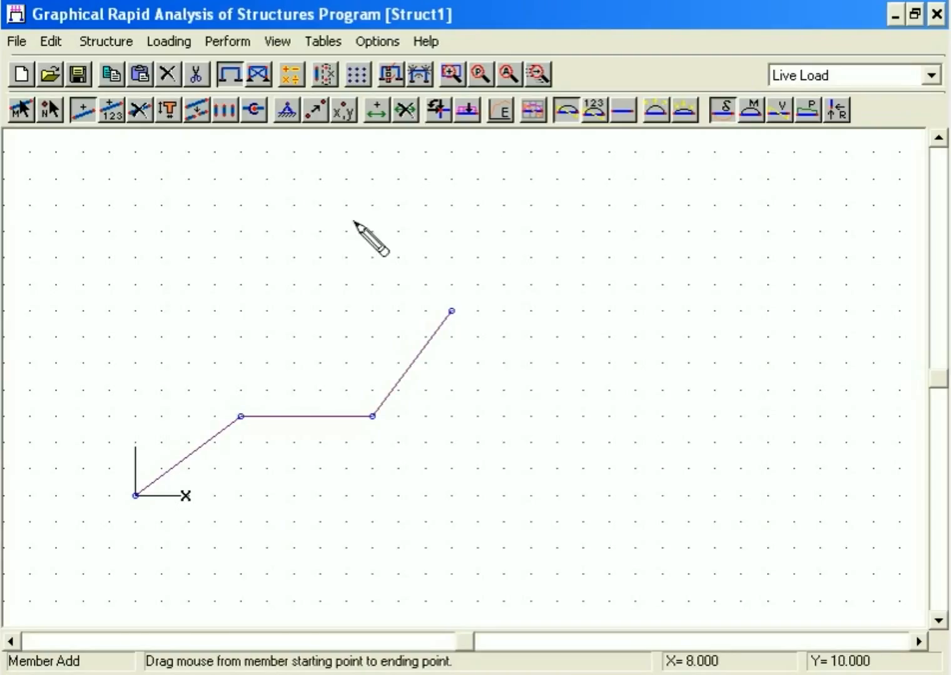
Step: Assign a pinned support to the node at the origin, fixing its X and Y displacements and leaving rotation free
left_click(282, 113)
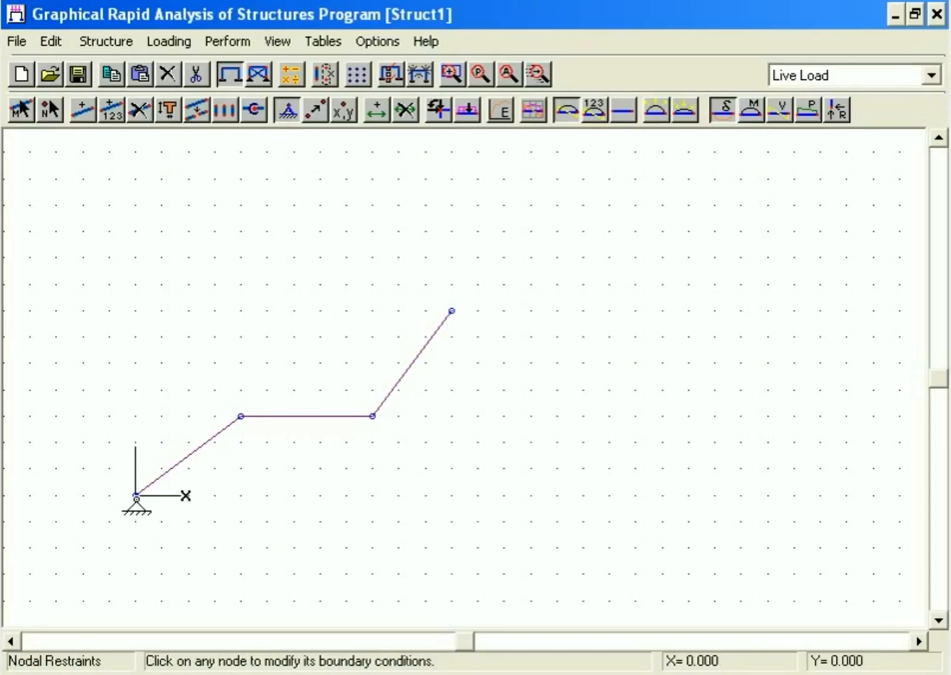
left_click(135, 497)
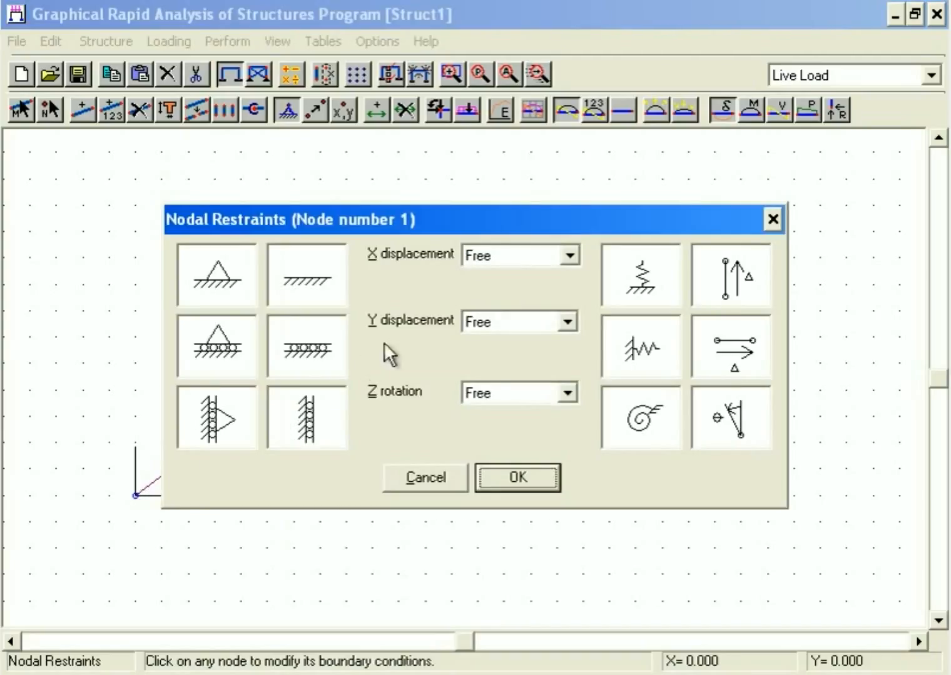
left_click(232, 275)
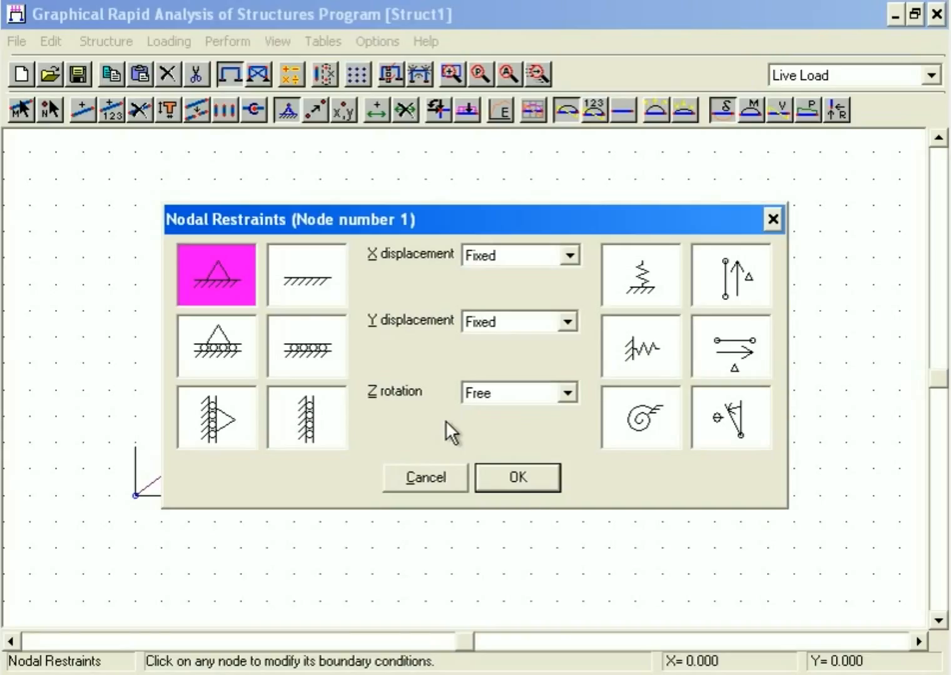
left_click(516, 479)
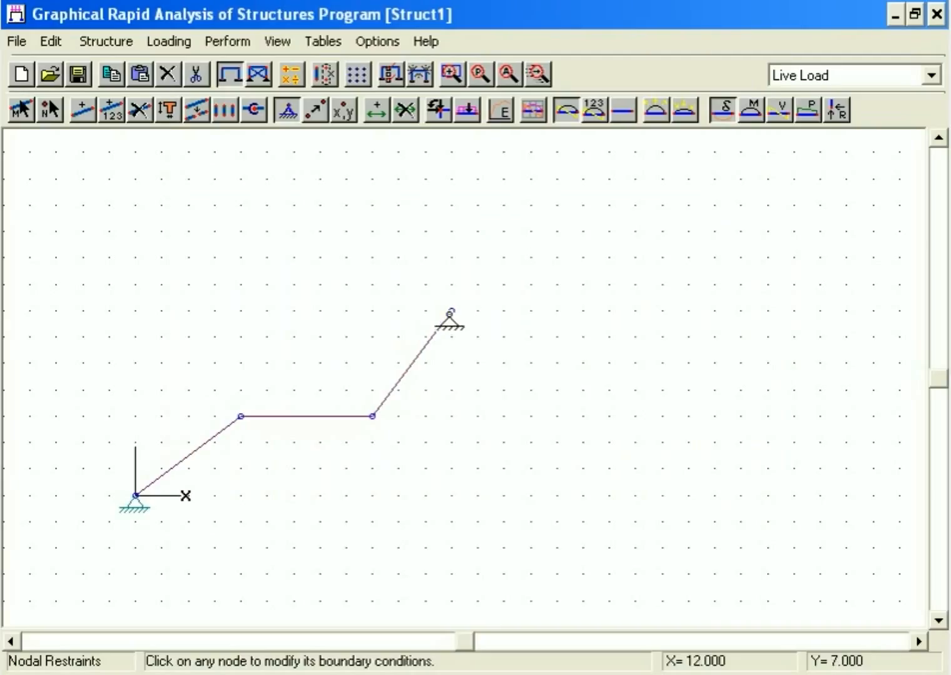
Step: Assign a roller support to the end node at (12, 7), fixing only its Y displacement
left_click(449, 312)
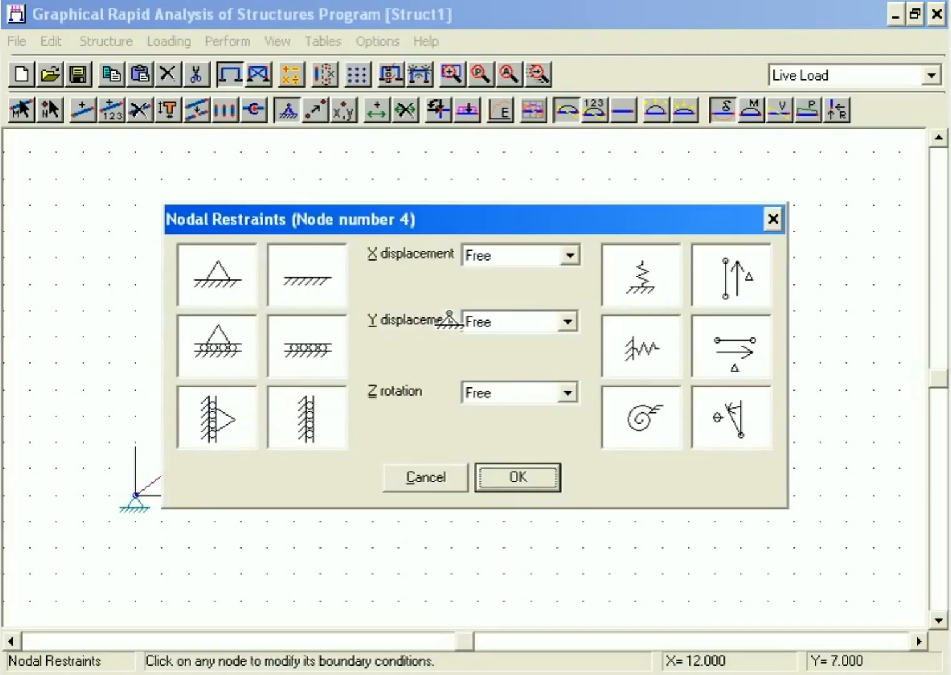
left_click(238, 339)
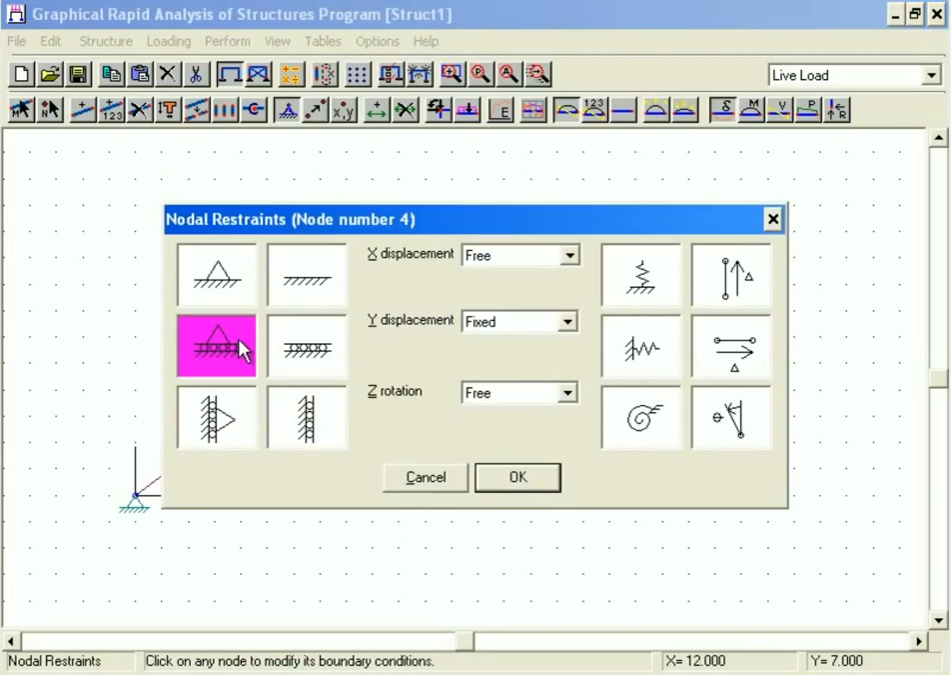
left_click(521, 478)
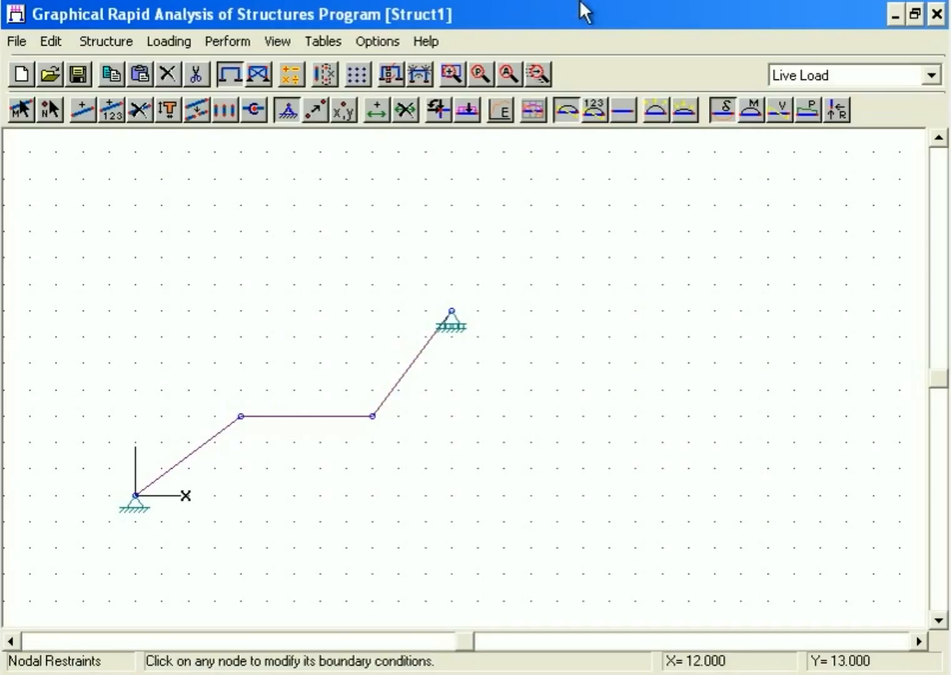
Step: Apply a 15 KN point load to the first inclined member, 2 meters from its start
left_click(468, 109)
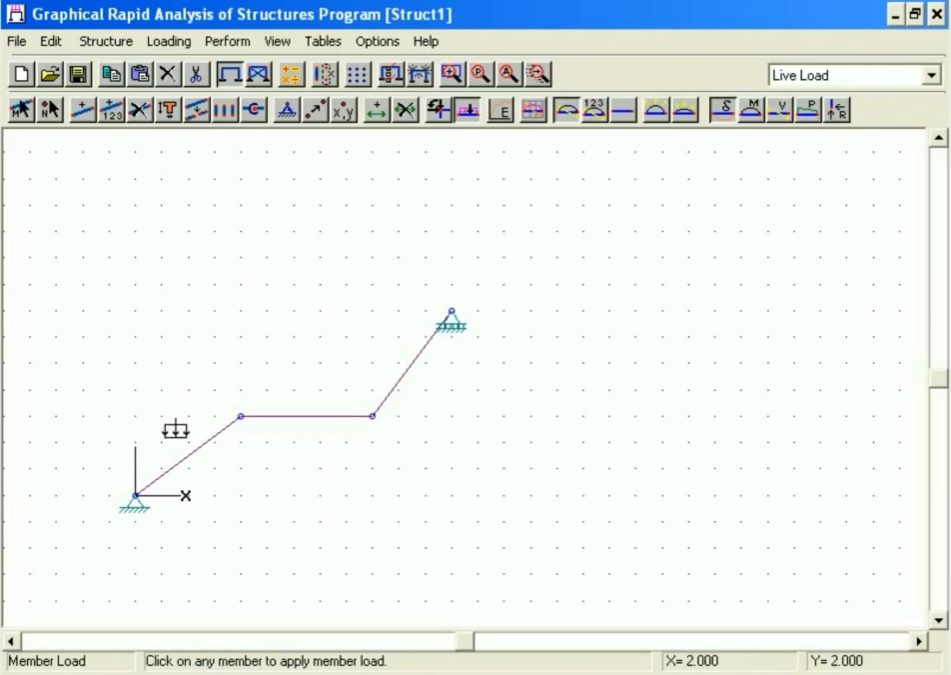
left_click(186, 446)
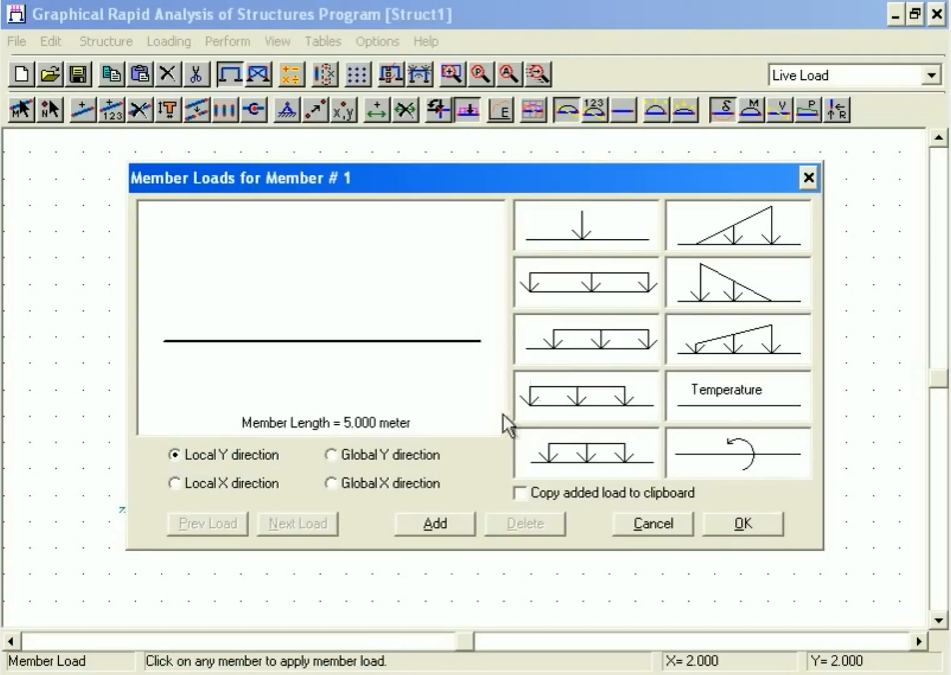
left_click(441, 521)
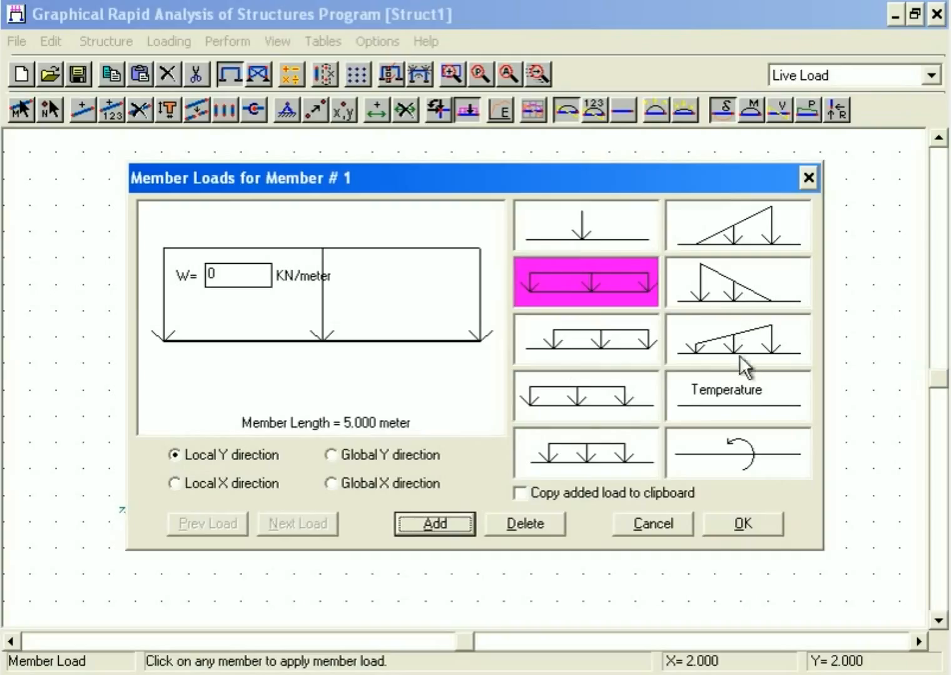
left_click(623, 224)
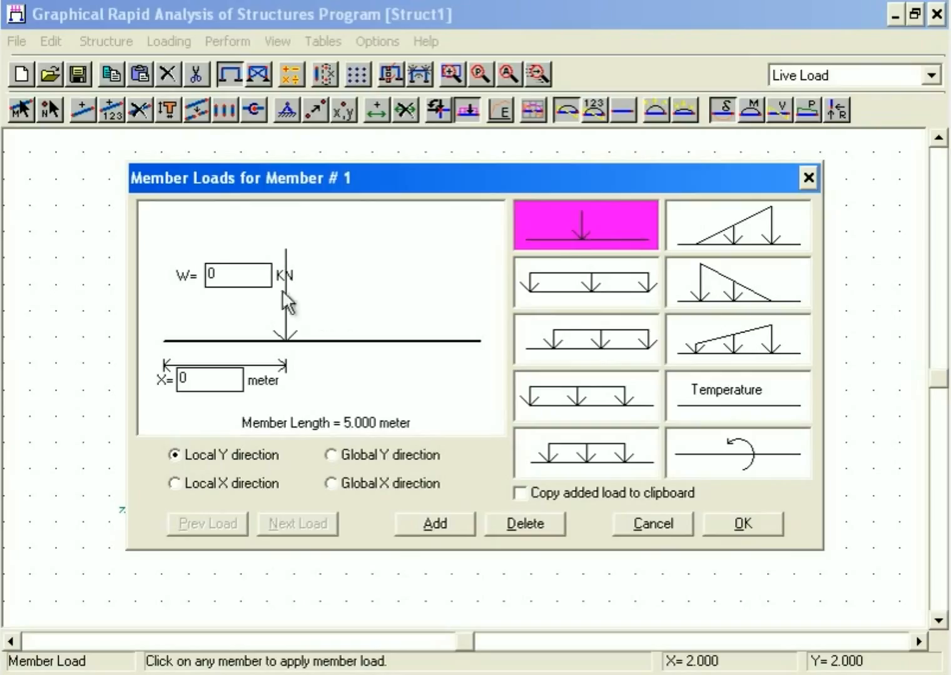
double_click(248, 277)
type("15")
double_click(203, 377)
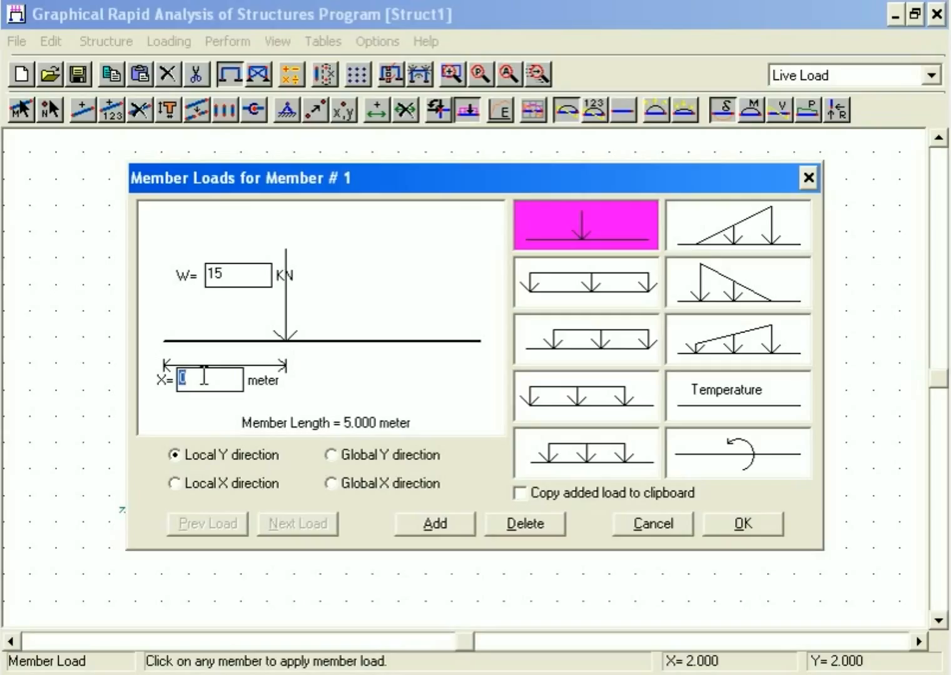
type("2,5")
left_click(729, 528)
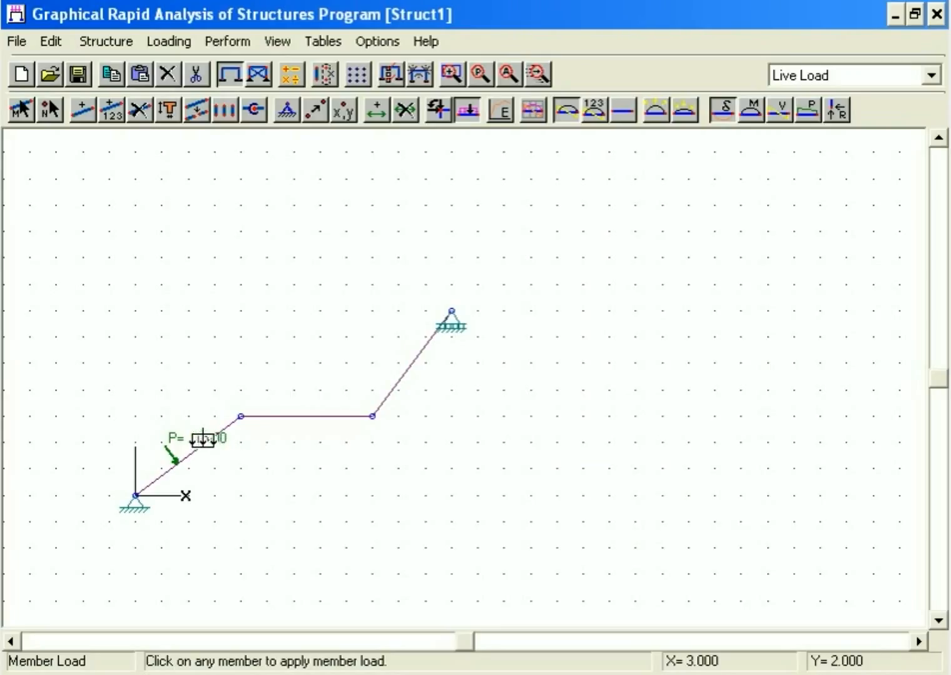
Step: Change the direction of the first inclined member's point load to Global Y
left_click(204, 438)
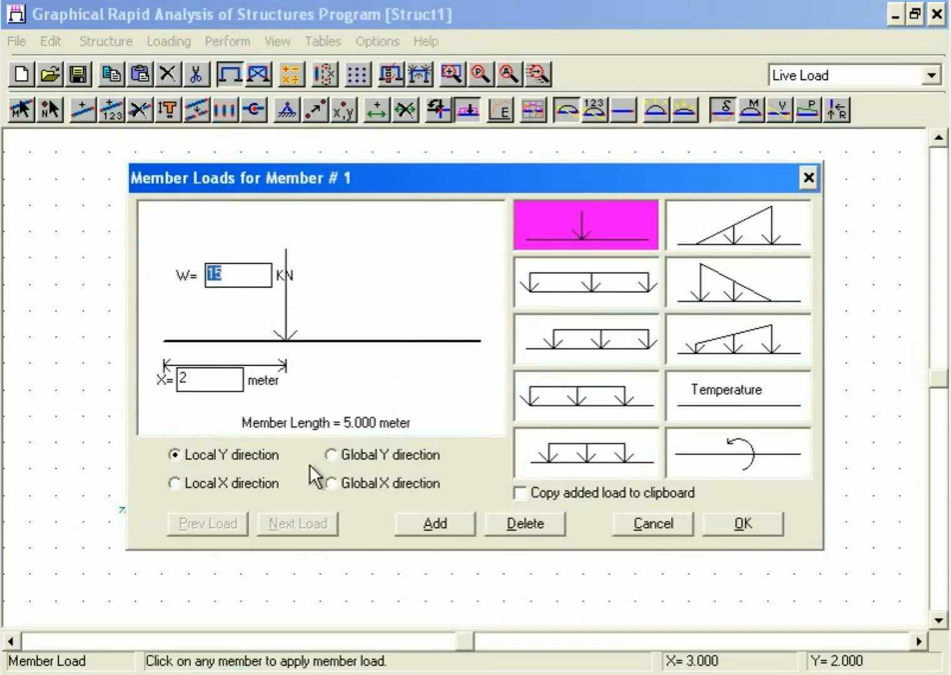
left_click(328, 454)
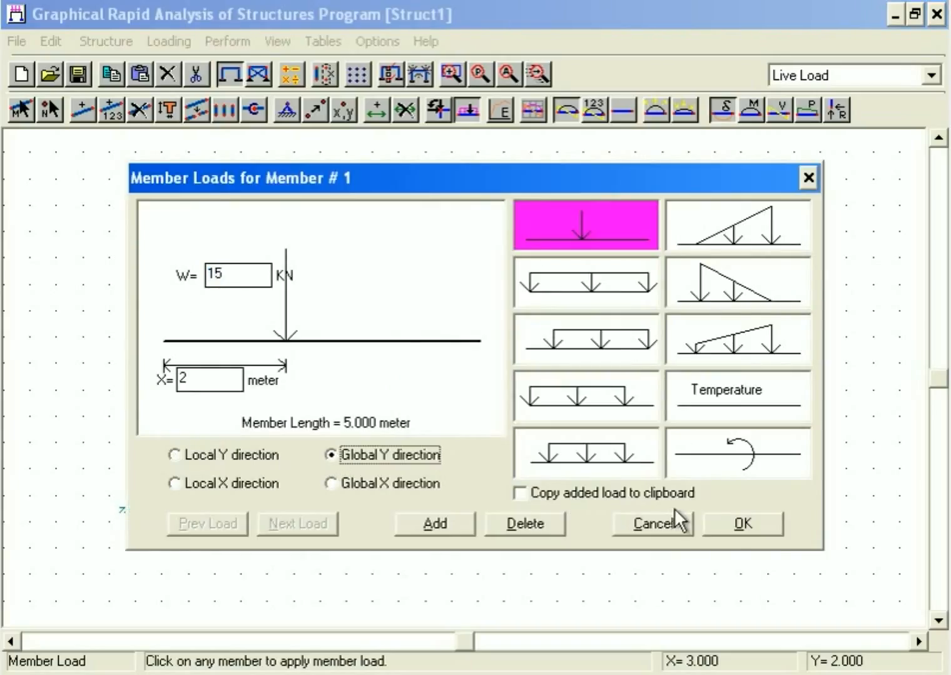
left_click(725, 525)
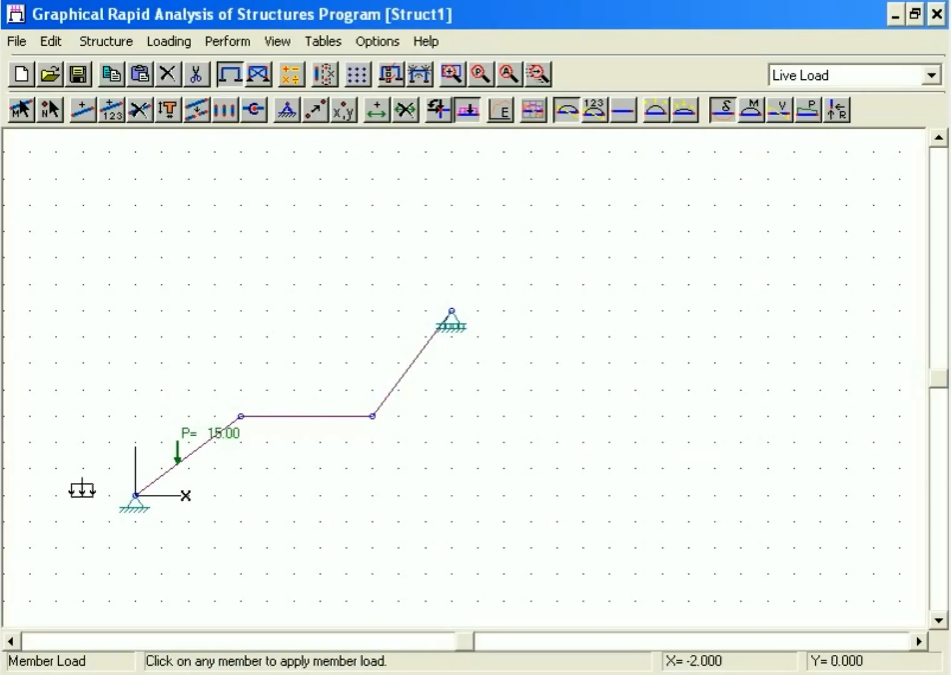
Step: Apply a uniformly distributed load of 25 KN/meter over the full length of the horizontal member
left_click(304, 416)
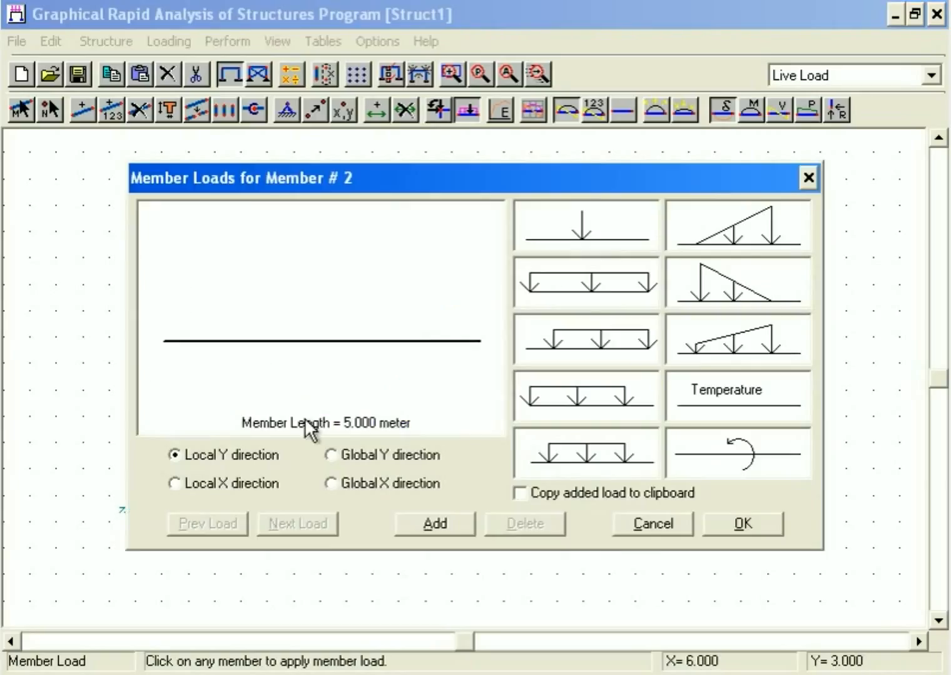
left_click(430, 521)
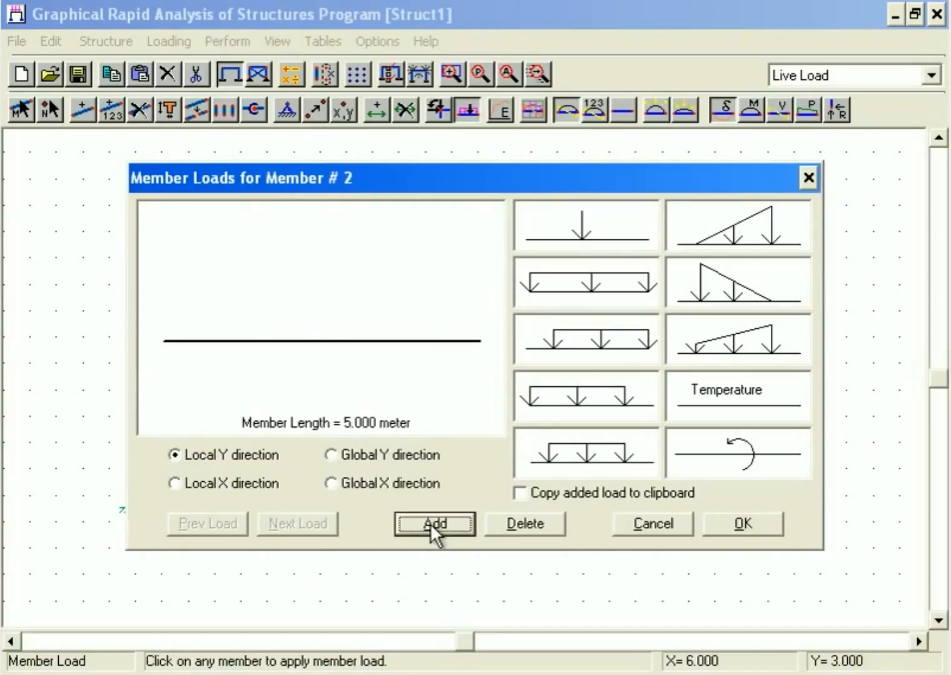
left_click(584, 295)
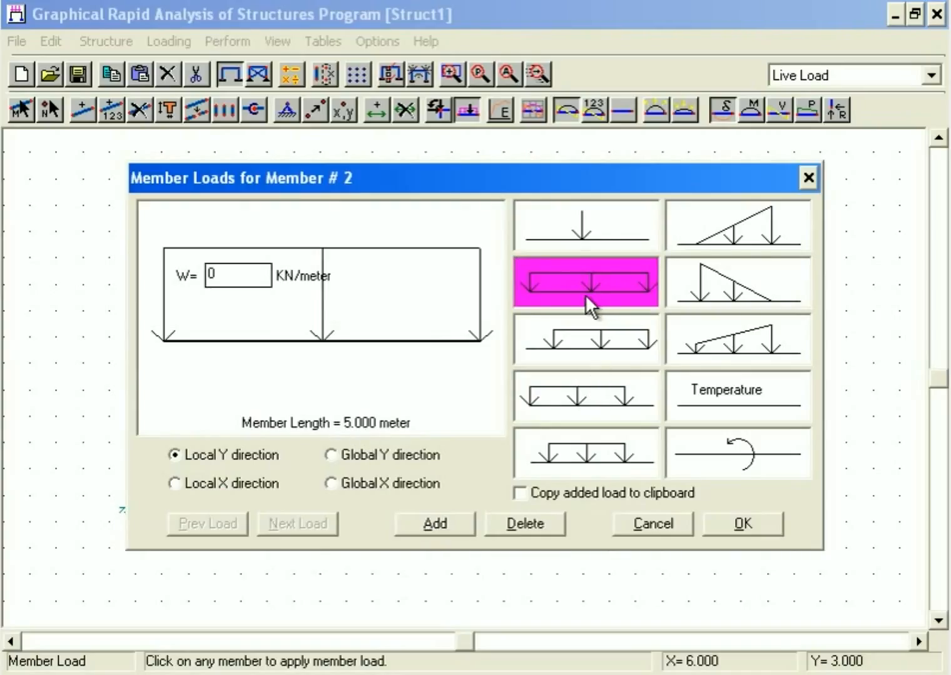
double_click(225, 276)
type("25")
left_click(739, 523)
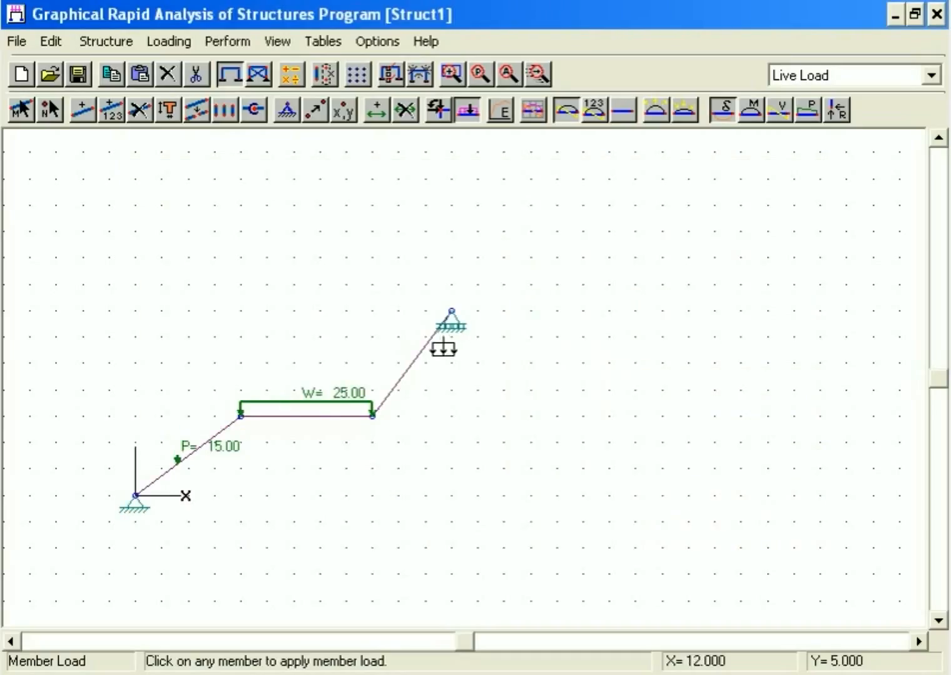
Step: Apply a 25 KN Global Y point load to the last inclined member, 3 meters from its start
left_click(425, 347)
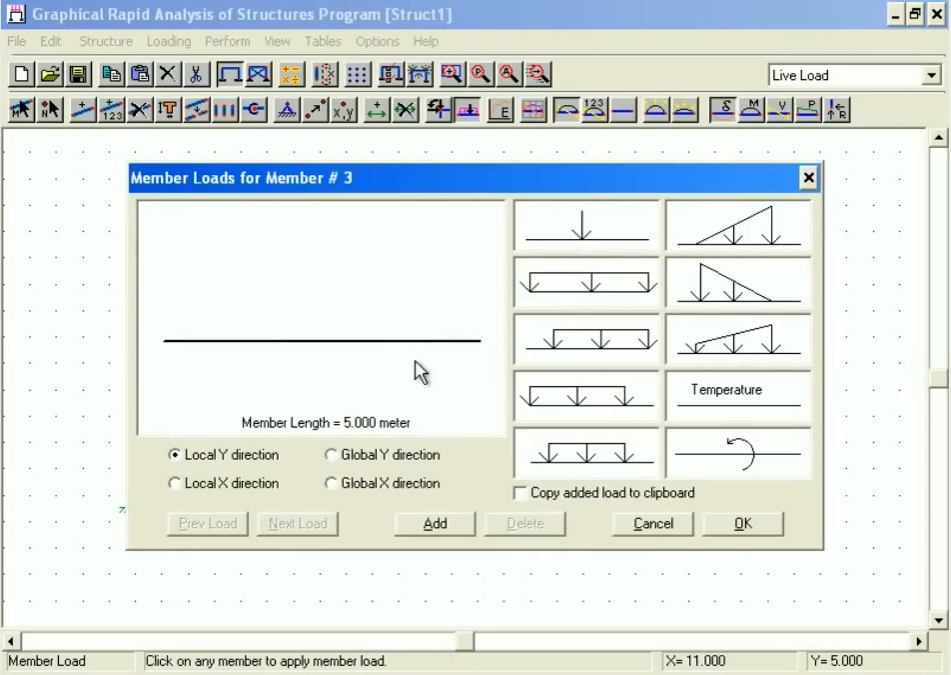
left_click(445, 522)
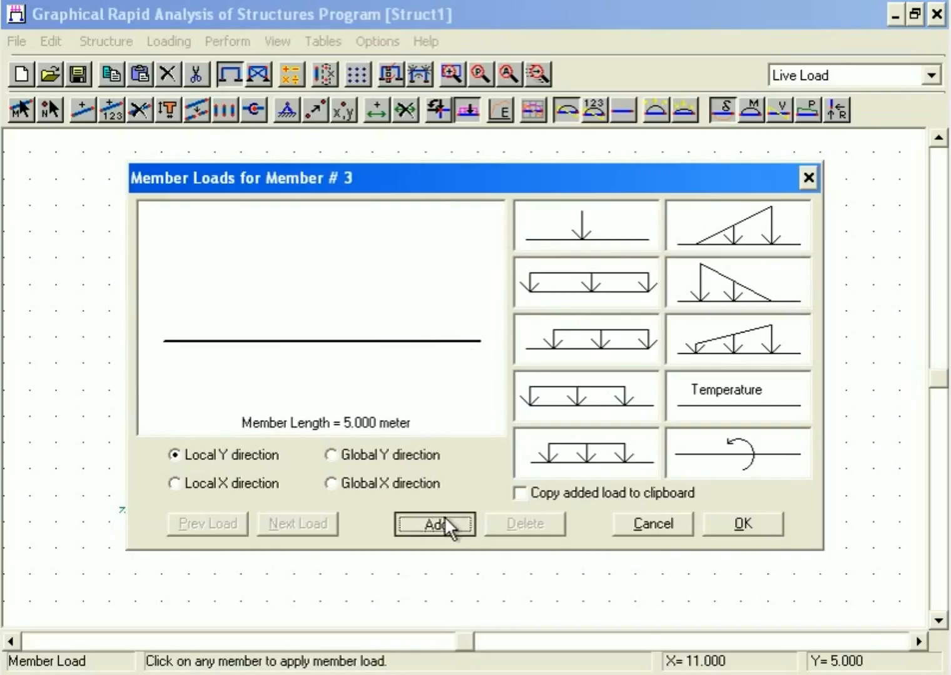
left_click(580, 219)
double_click(212, 274)
type("25")
double_click(183, 377)
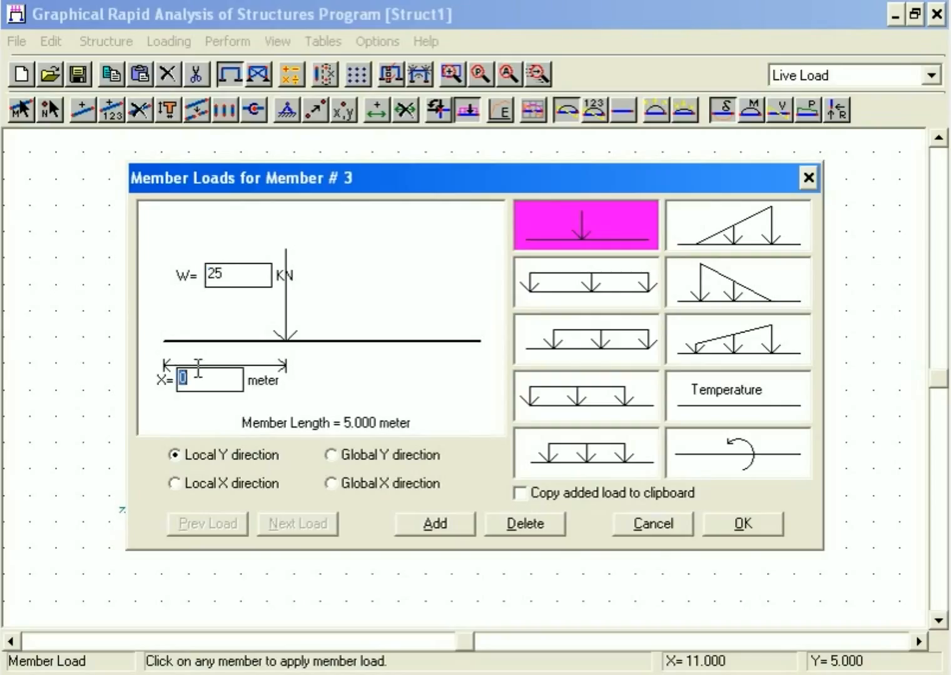
type("3,33333")
left_click(713, 523)
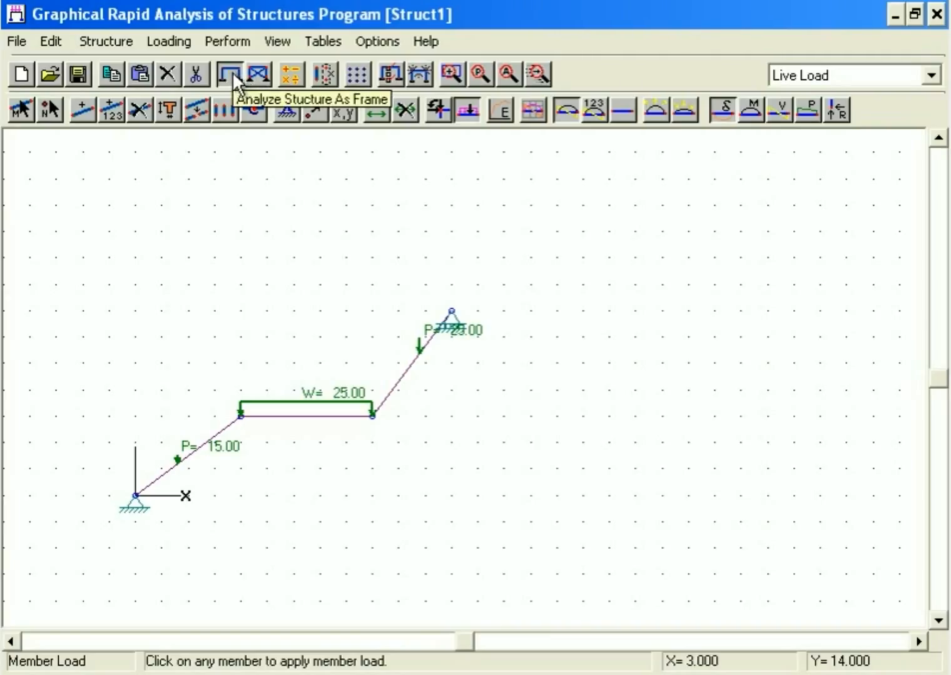
Step: Run the structural analysis of the frame without saving the data file
left_click(290, 72)
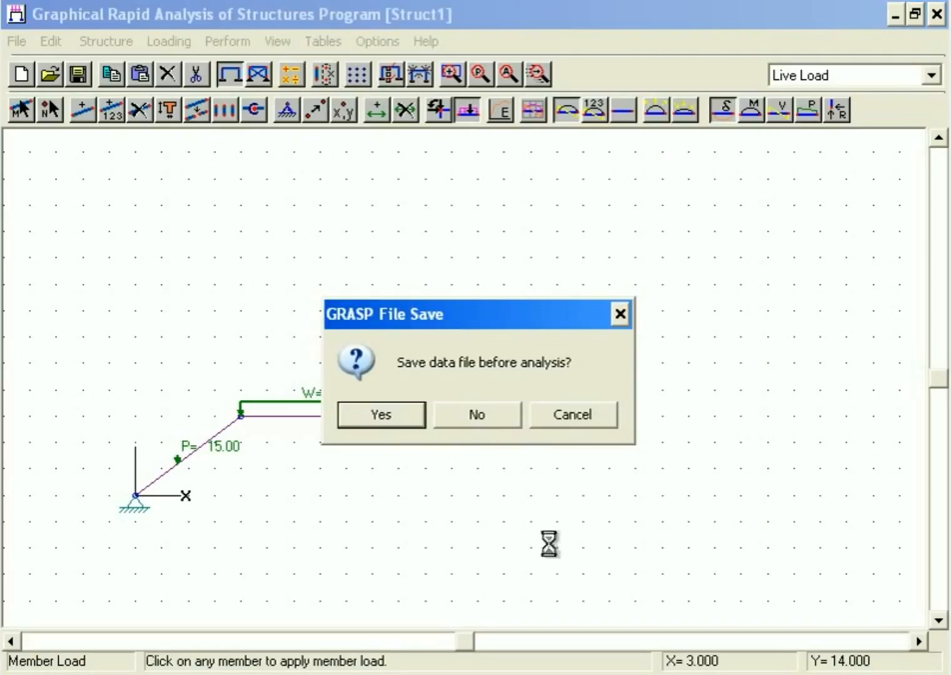
left_click(480, 414)
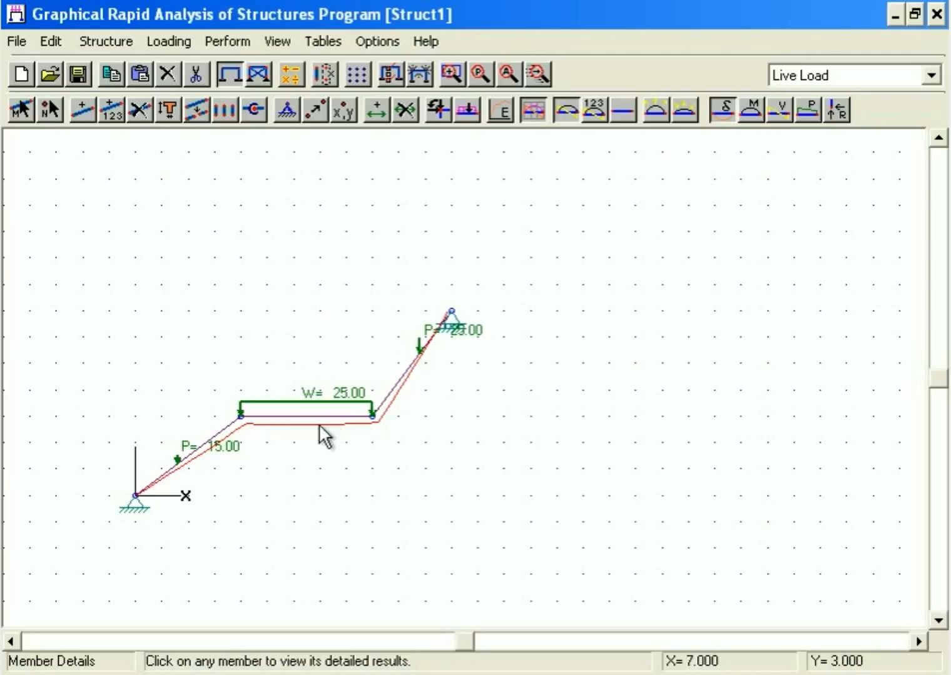
Step: Display the frame's bending moment, shear force and axial force diagrams, ending with the support reactions
left_click(746, 110)
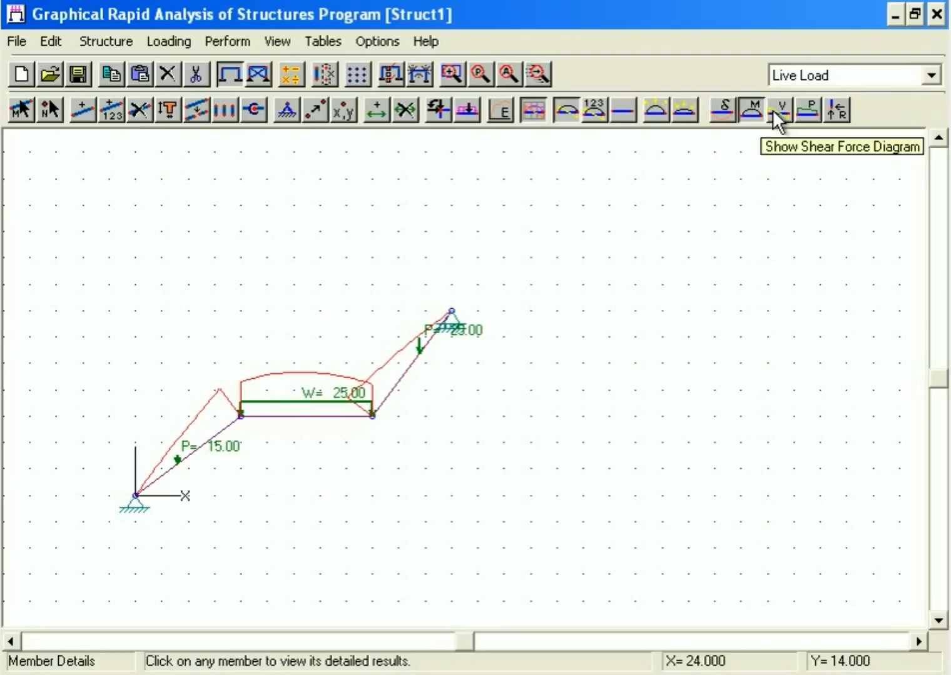
left_click(773, 111)
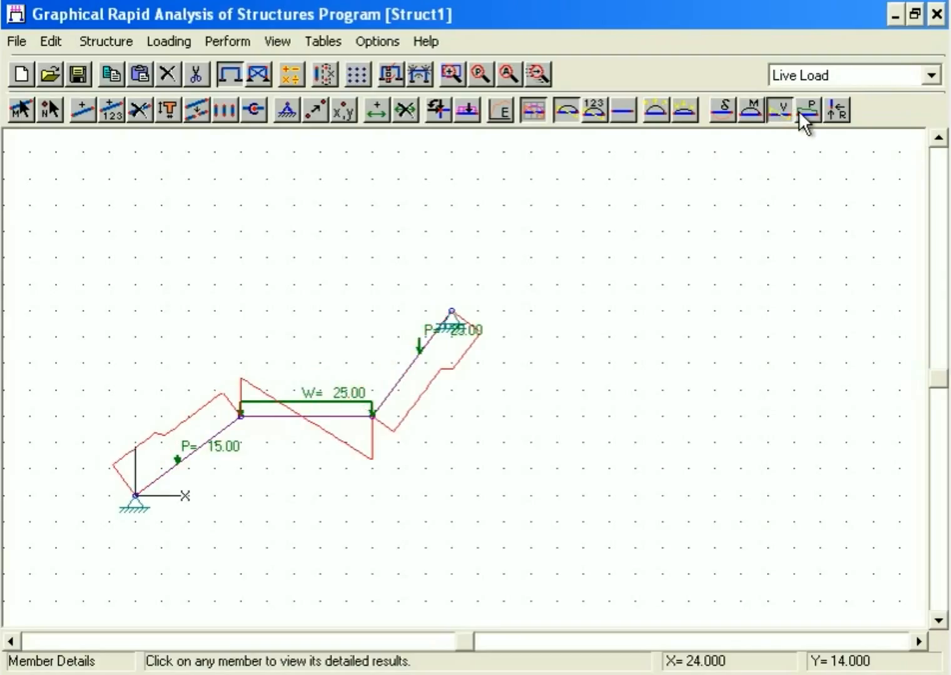
left_click(798, 111)
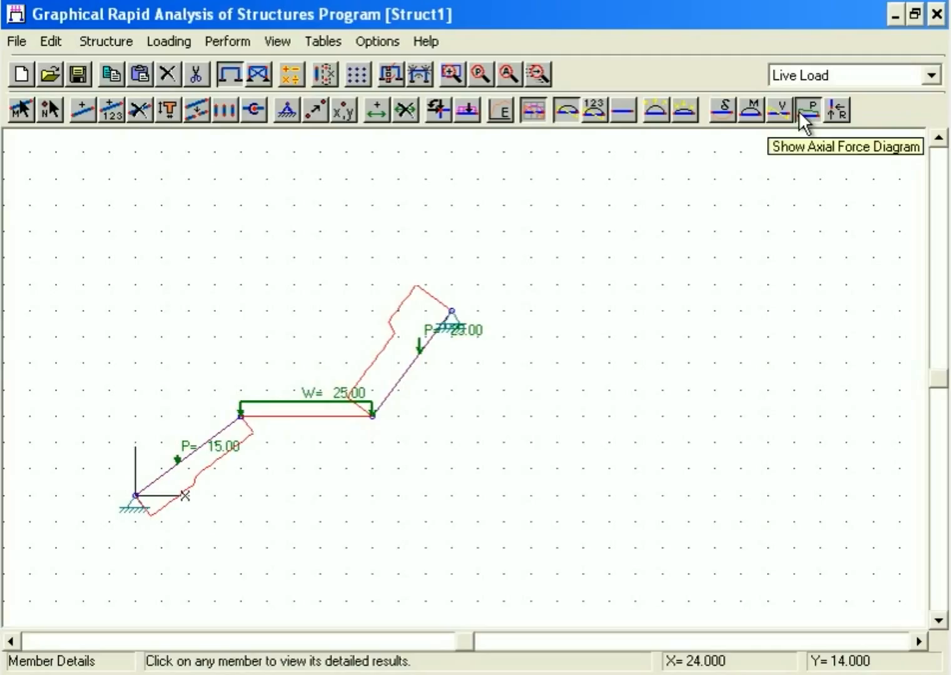
left_click(837, 110)
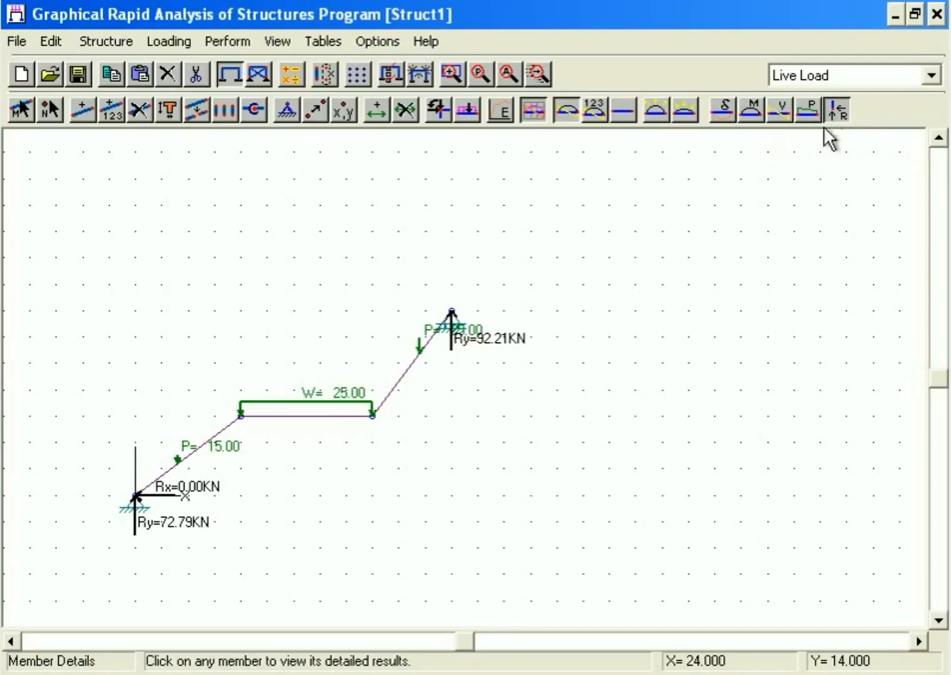
Step: Show the frame's bending moment diagram with its result values, enlarged to fill the drawing area
left_click(751, 108)
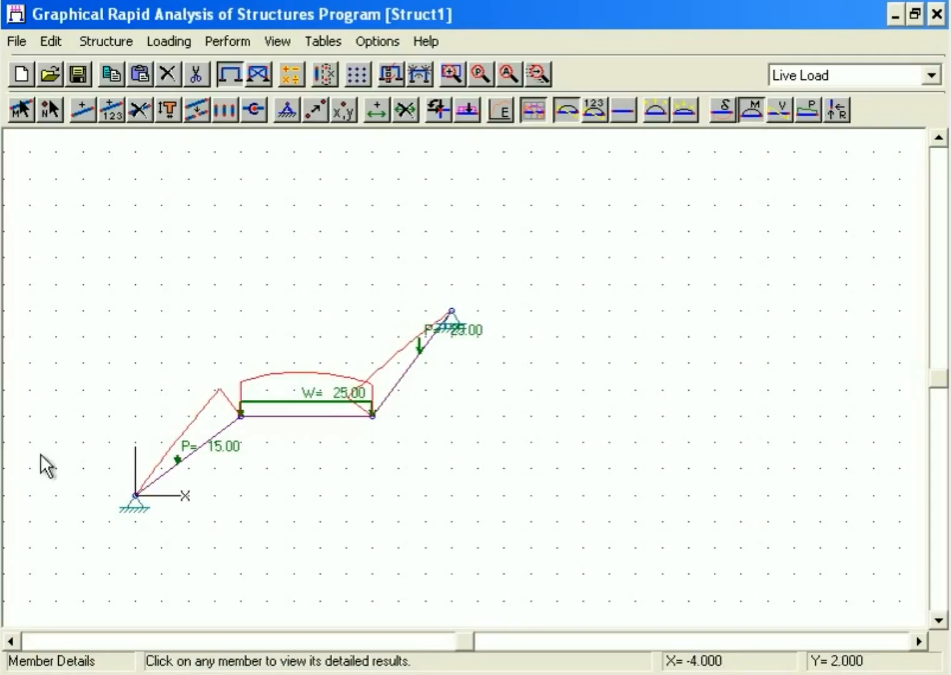
left_click(592, 109)
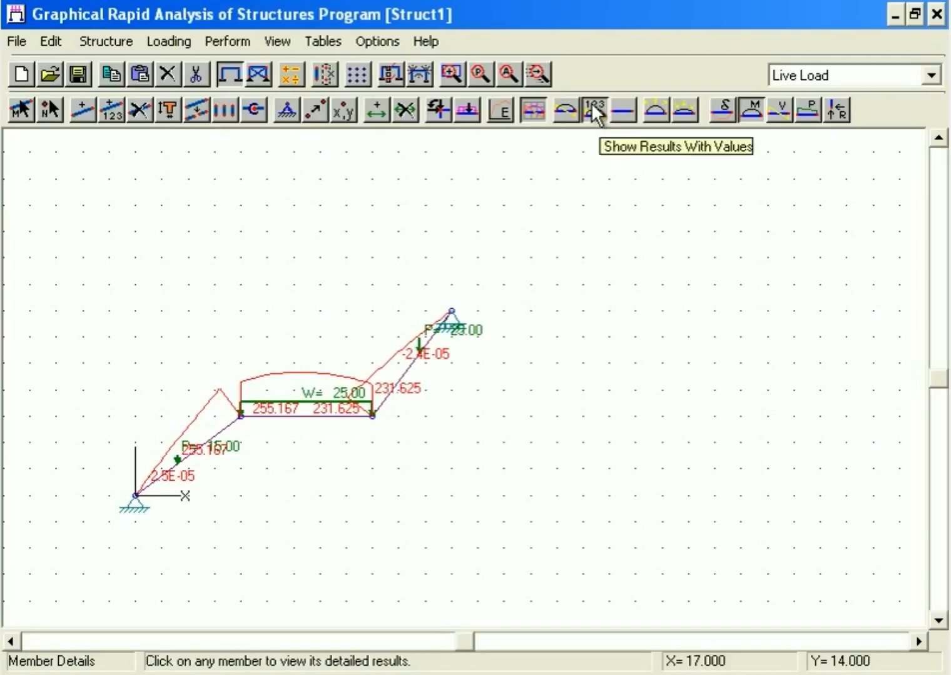
left_click(593, 112)
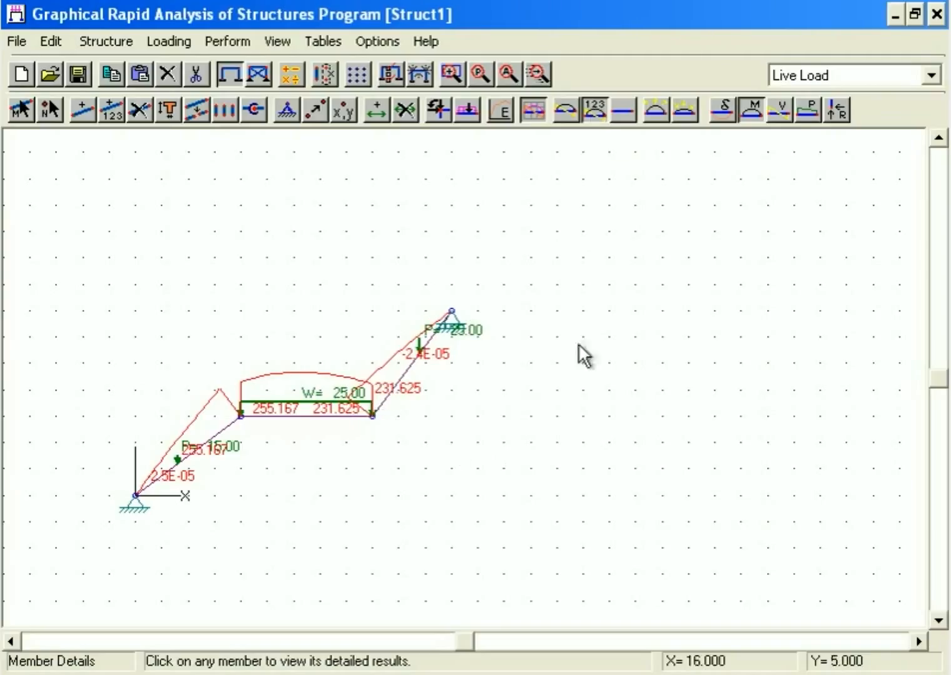
left_click(505, 70)
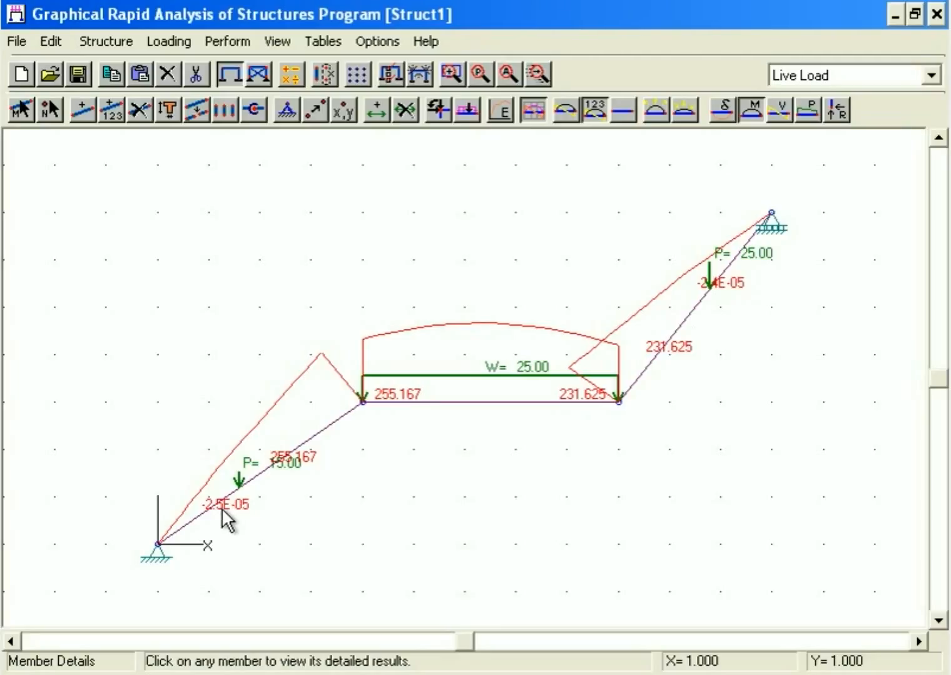
Step: Examine the detailed bending moments, shear and axial forces along the first inclined member
left_click(314, 440)
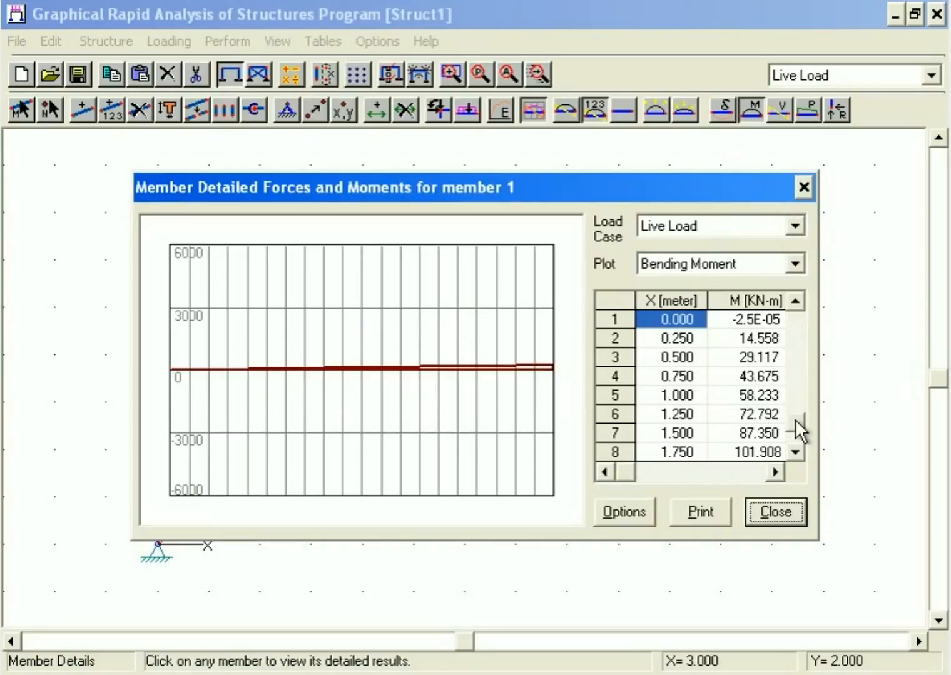
scroll(794, 418, "down", 4)
left_click(795, 442)
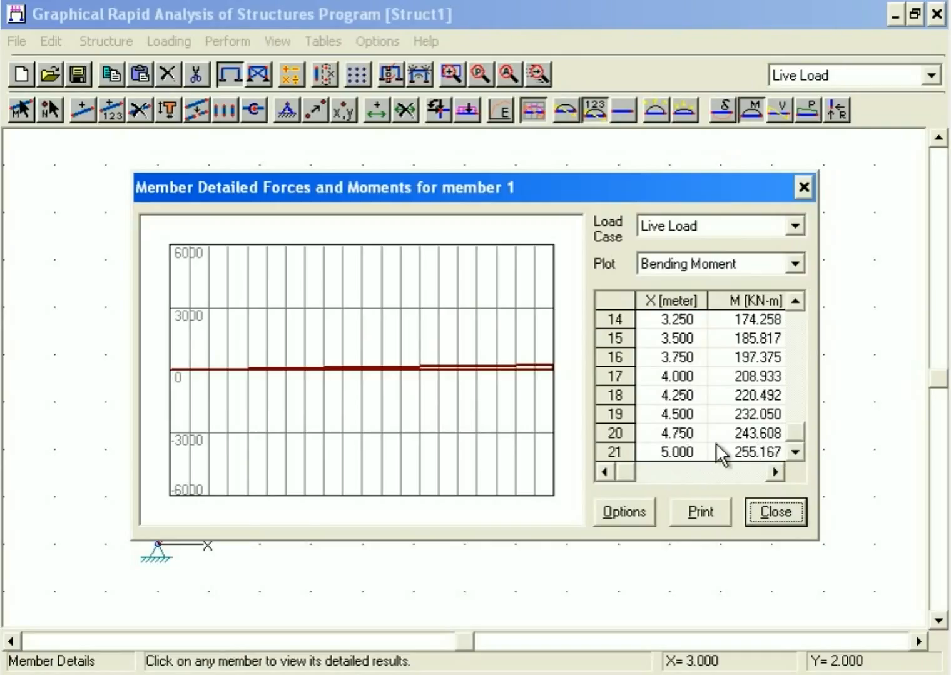
left_click(739, 414)
left_click(679, 414)
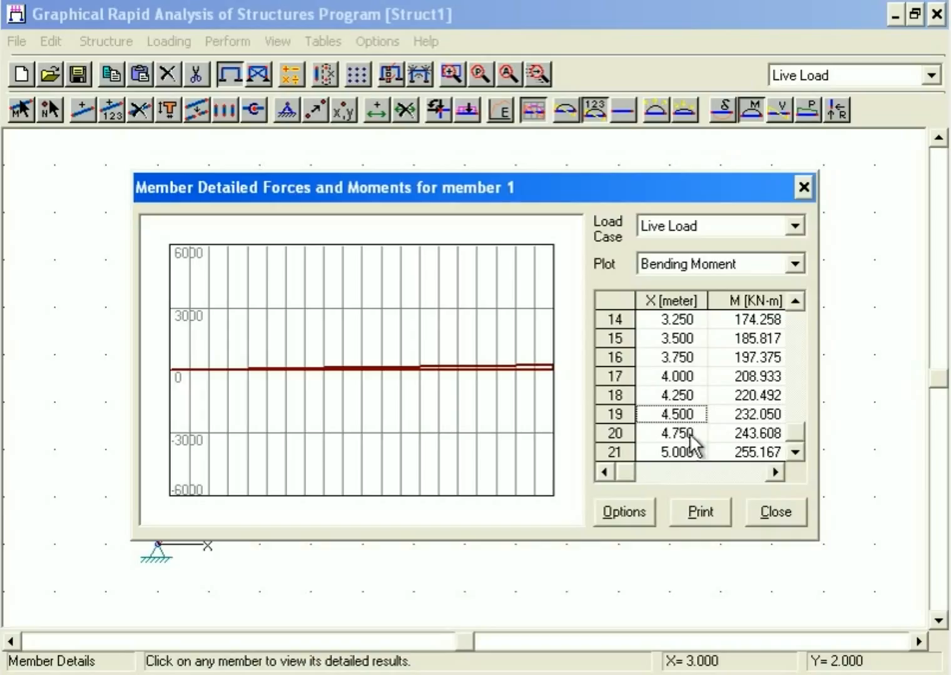
key("Right")
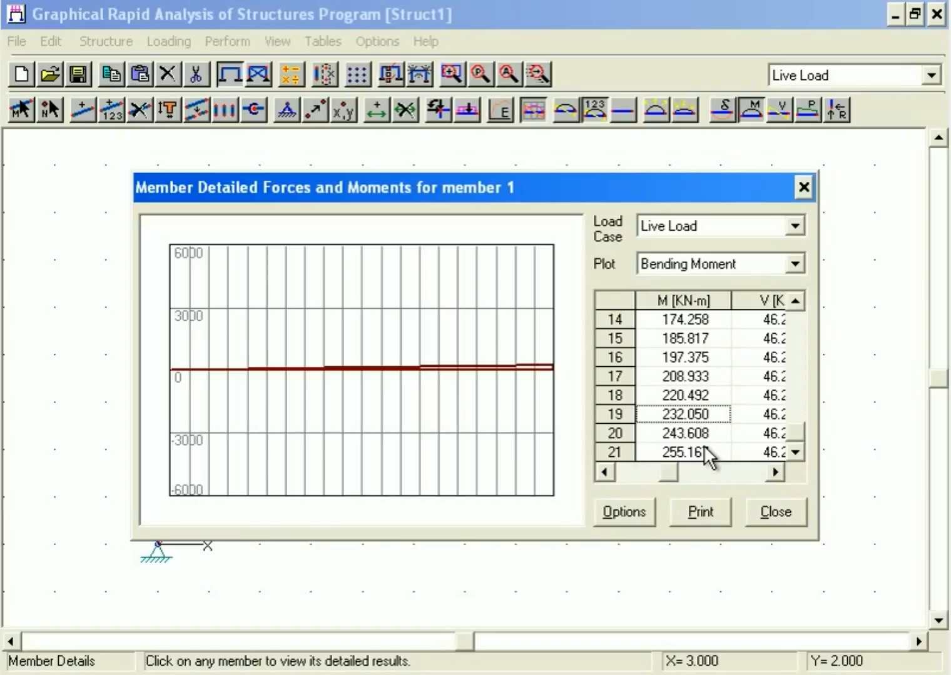
key("Right")
key("Right")
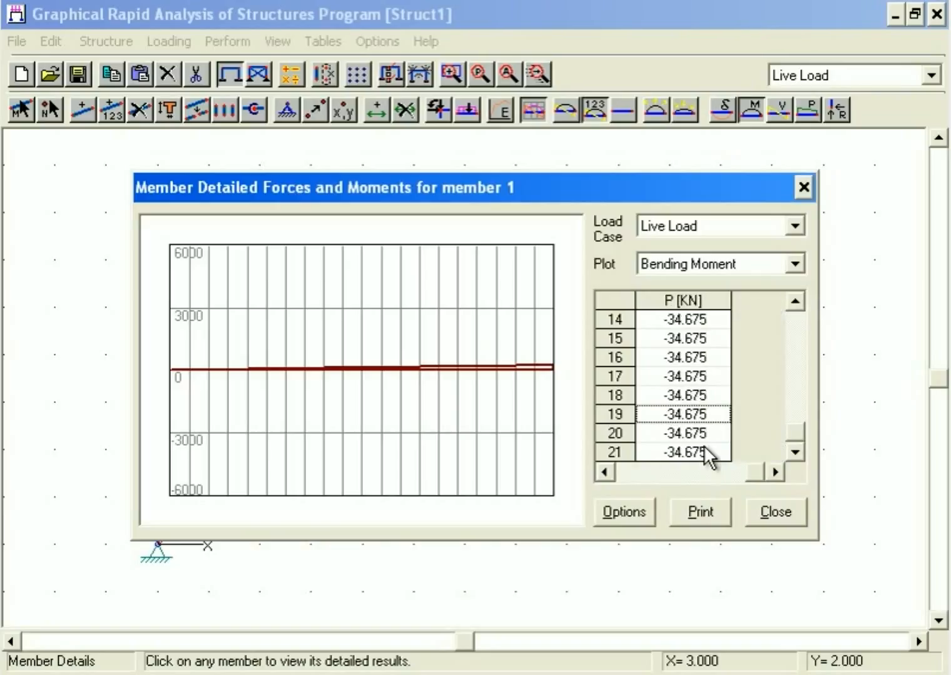
left_click(762, 508)
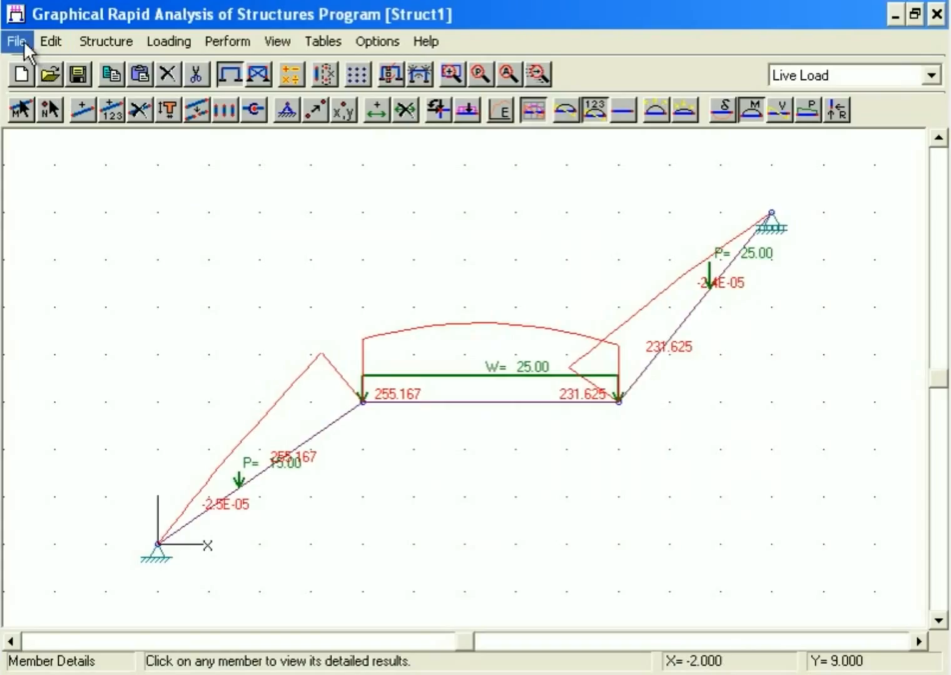
Step: Open the structure file RABANG.STR from the c:\grasp folder
left_click(48, 74)
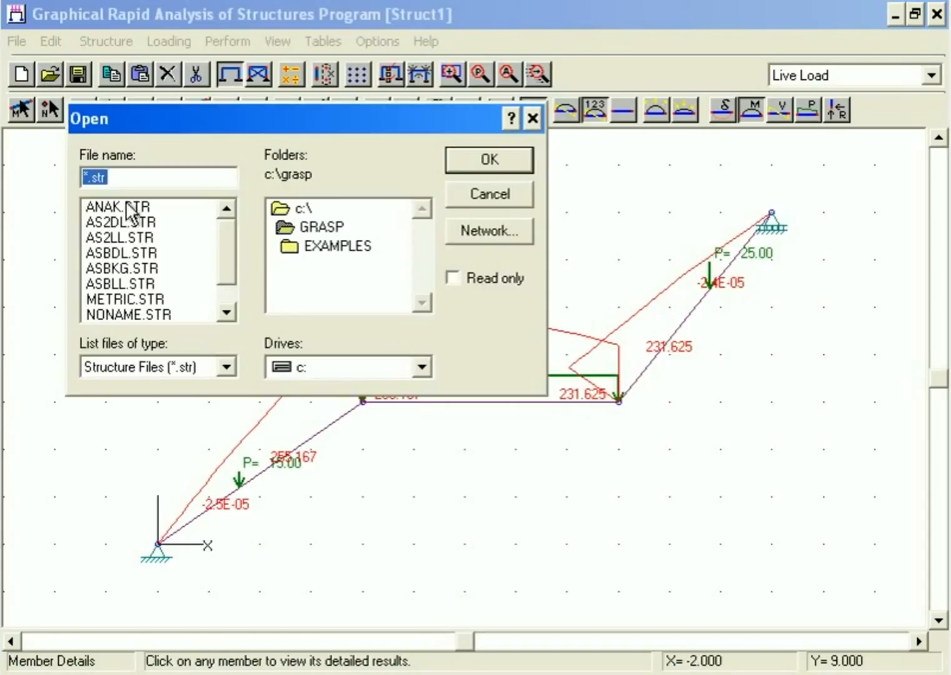
scroll(219, 268, "down", 1)
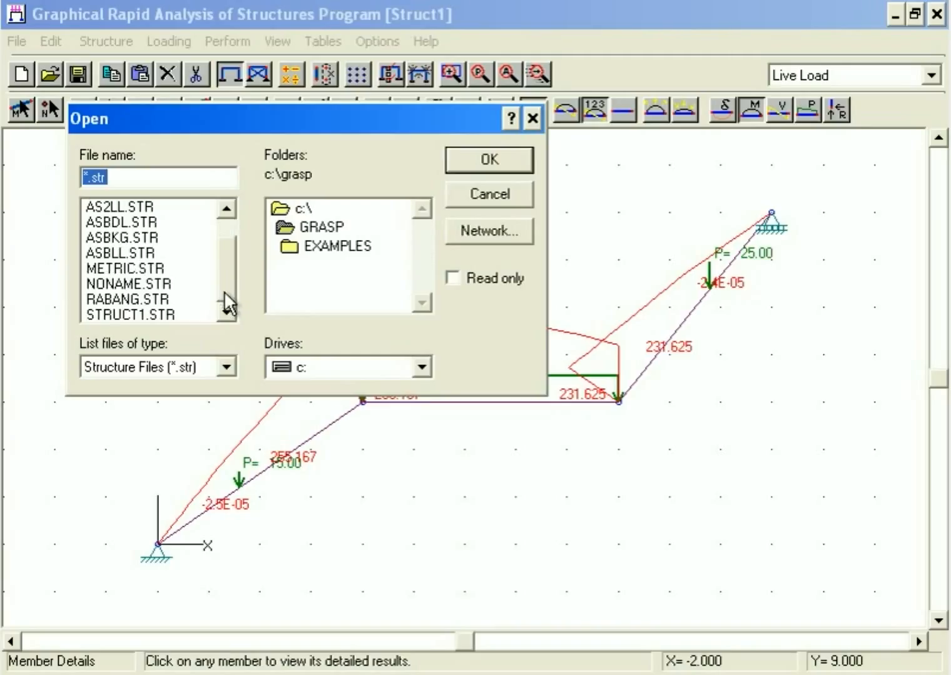
left_click(134, 301)
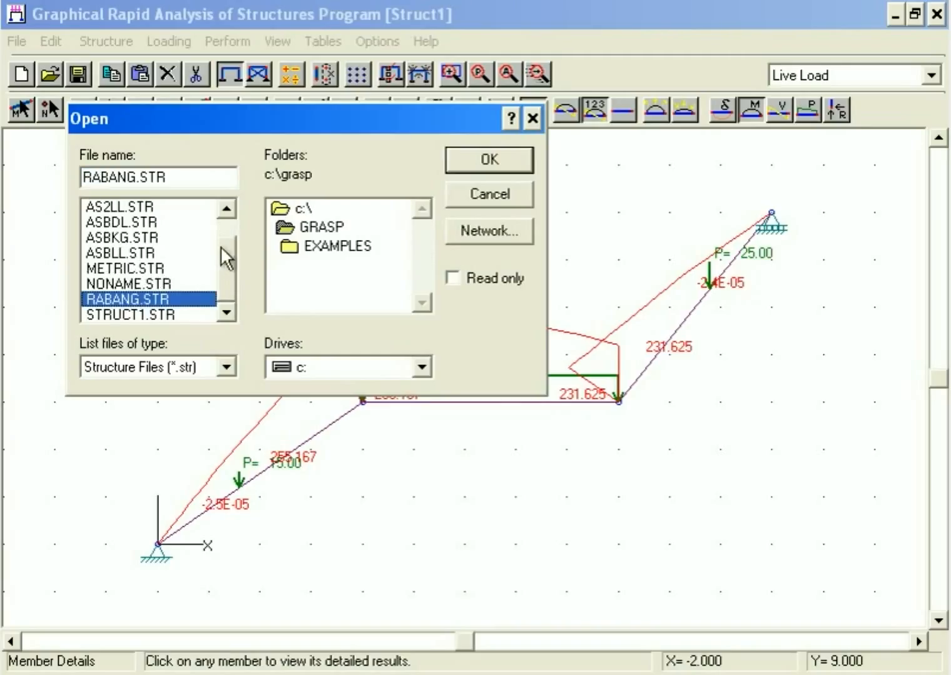
left_click(506, 159)
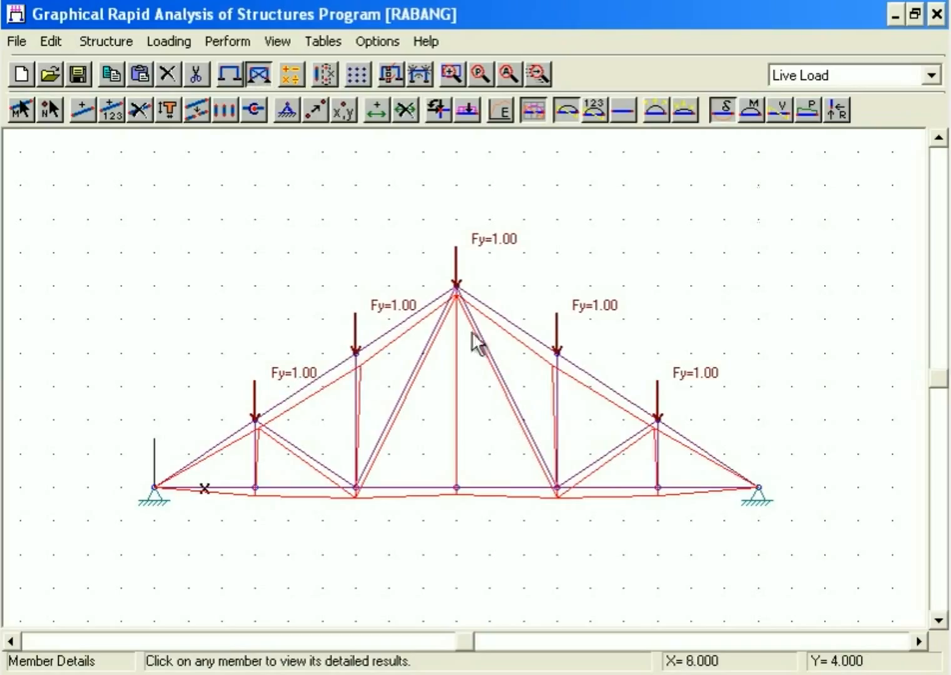
Step: Display the truss's support reactions and review the Member End Forces table for all members
left_click(833, 114)
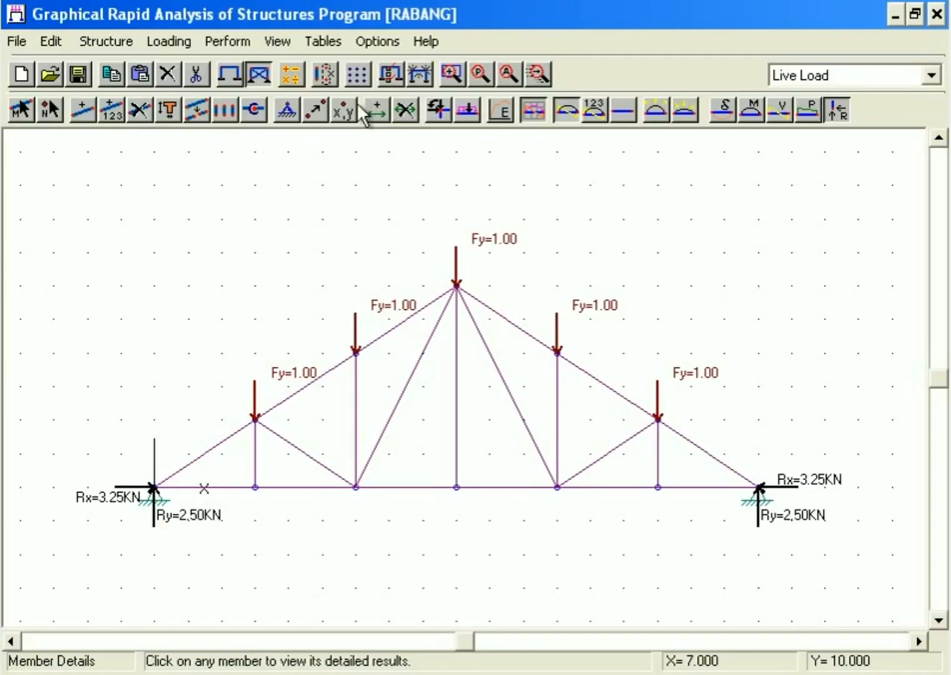
left_click(319, 41)
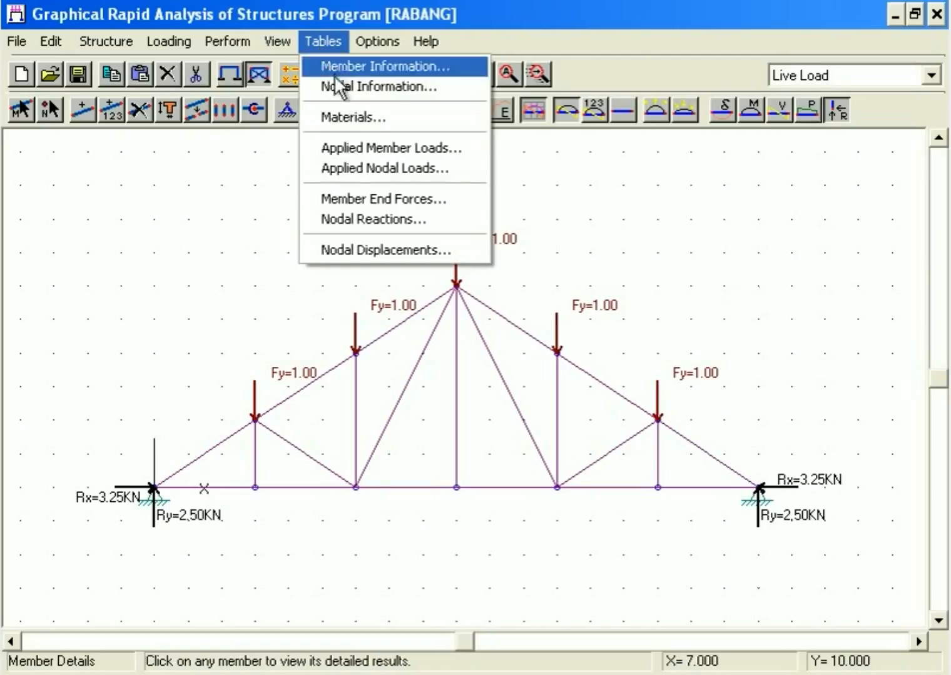
left_click(361, 199)
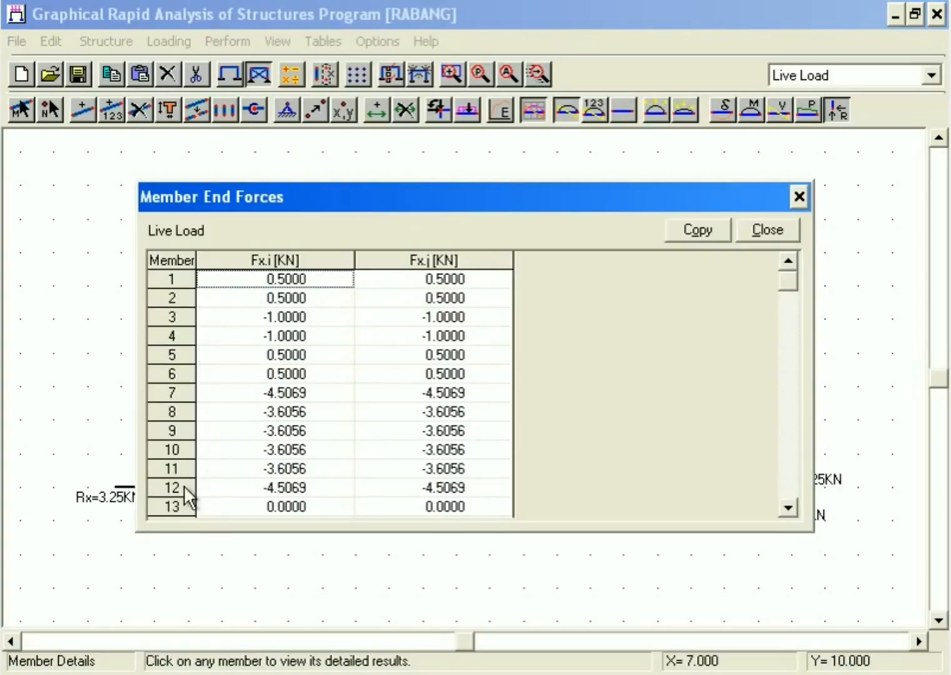
left_click(786, 474)
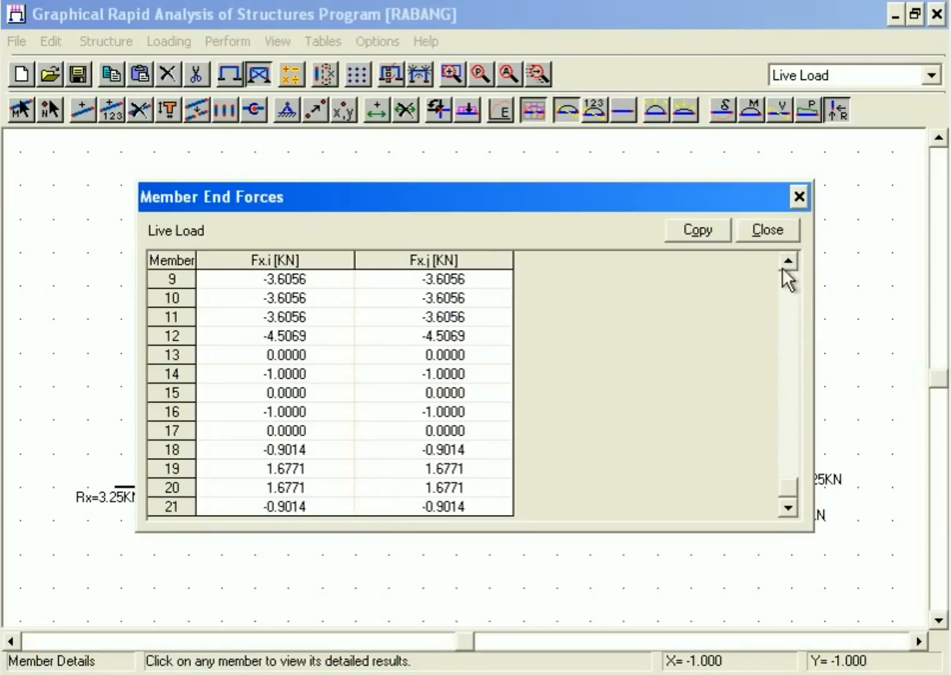
left_click(793, 299)
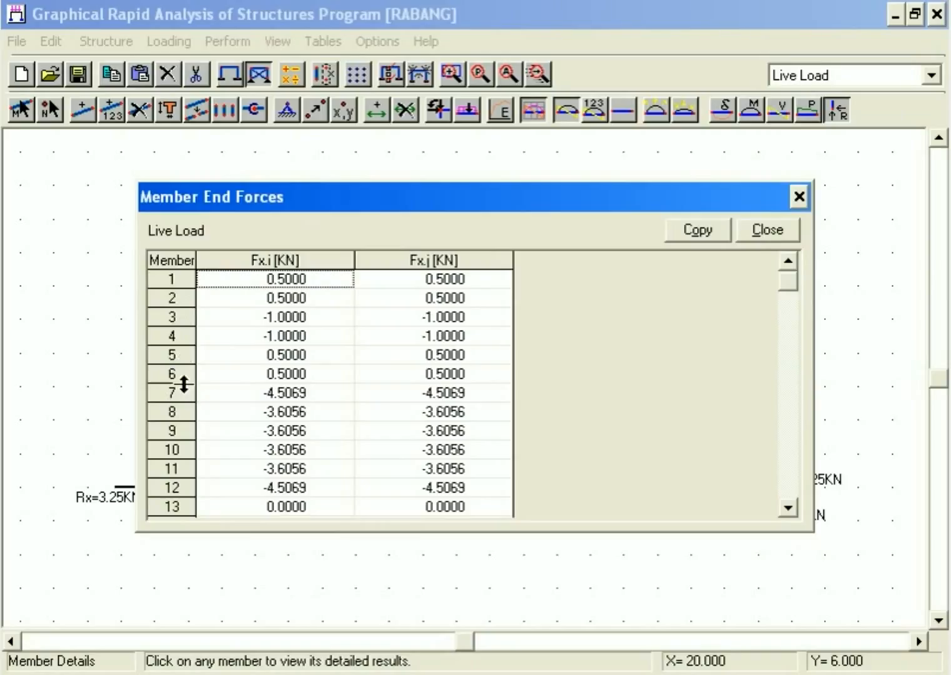
left_click(798, 200)
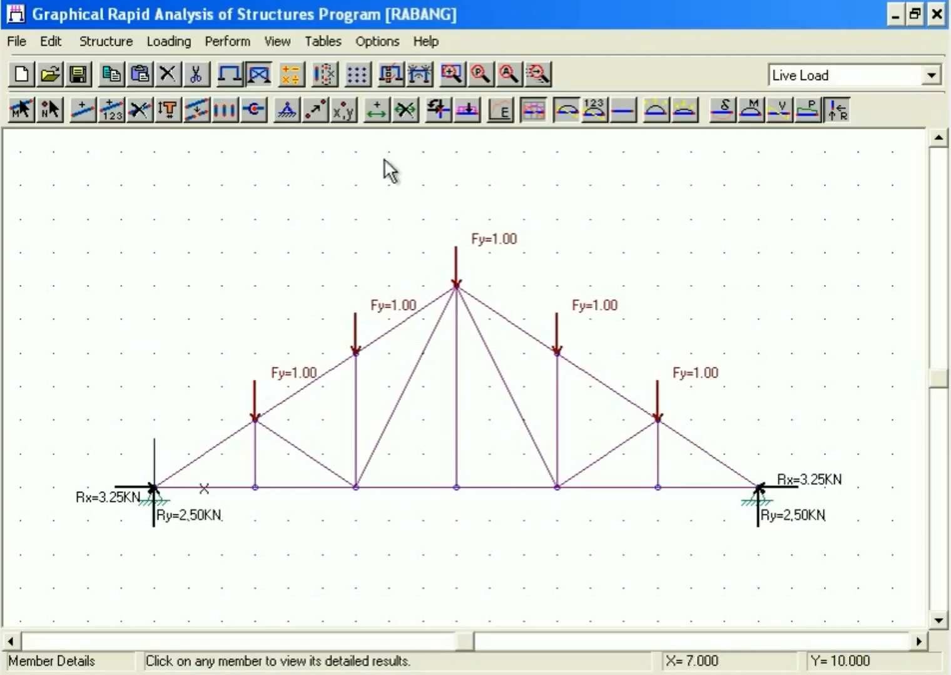
Step: Turn on member numbers in the truss's overall view setup
left_click(389, 74)
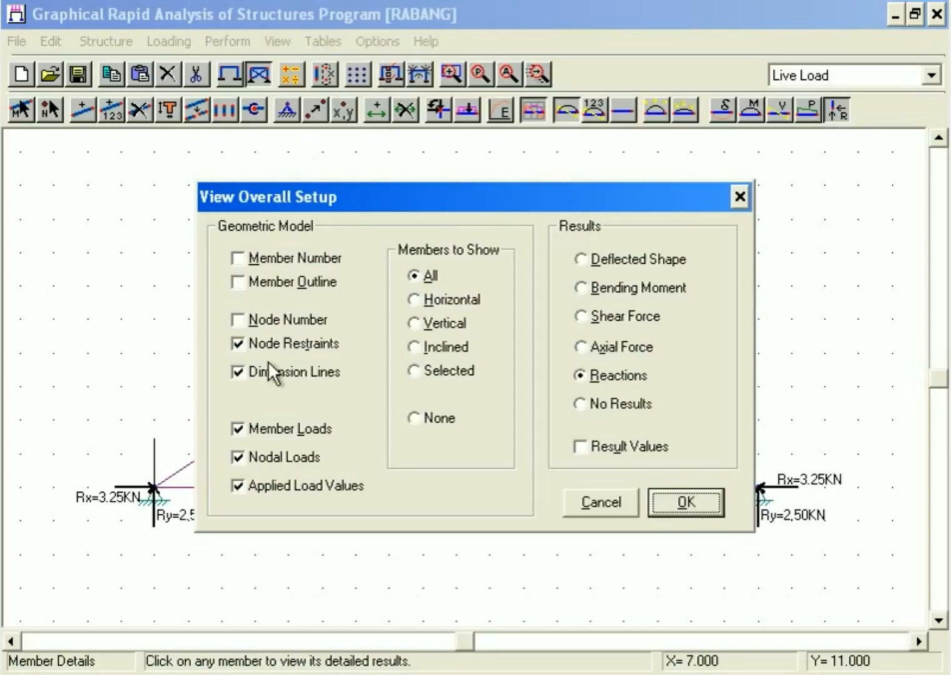
left_click(241, 258)
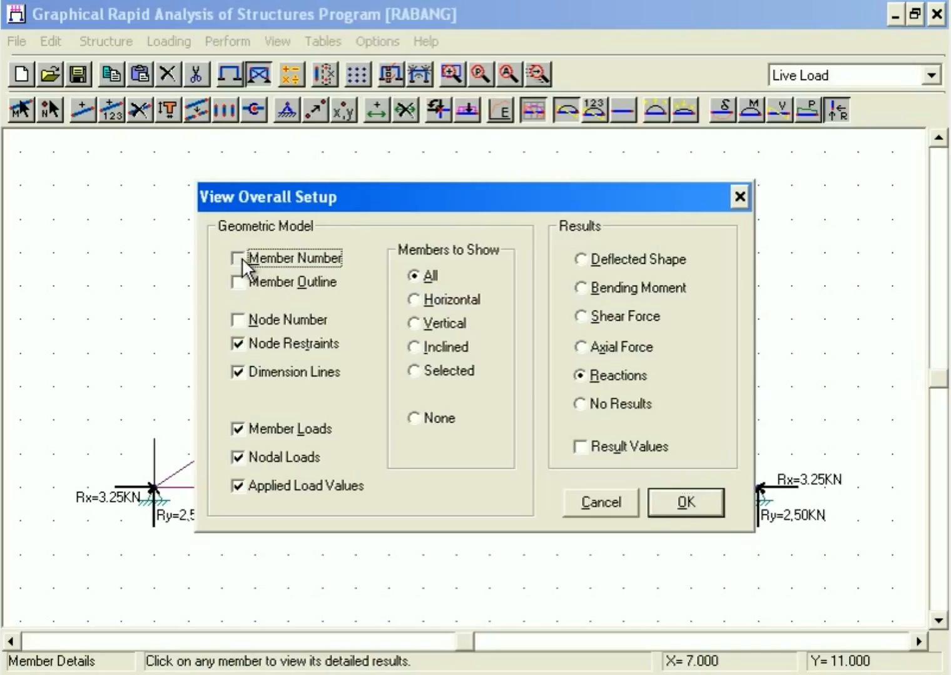
left_click(680, 504)
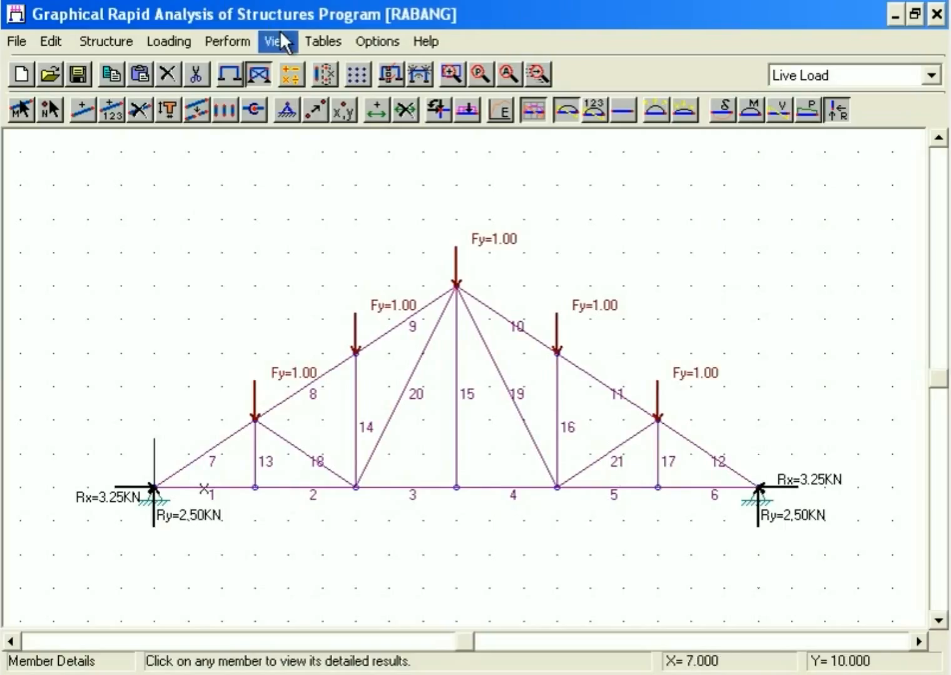
Step: Reopen the Member End Forces table and place it so the numbered lower truss members stay visible
left_click(323, 37)
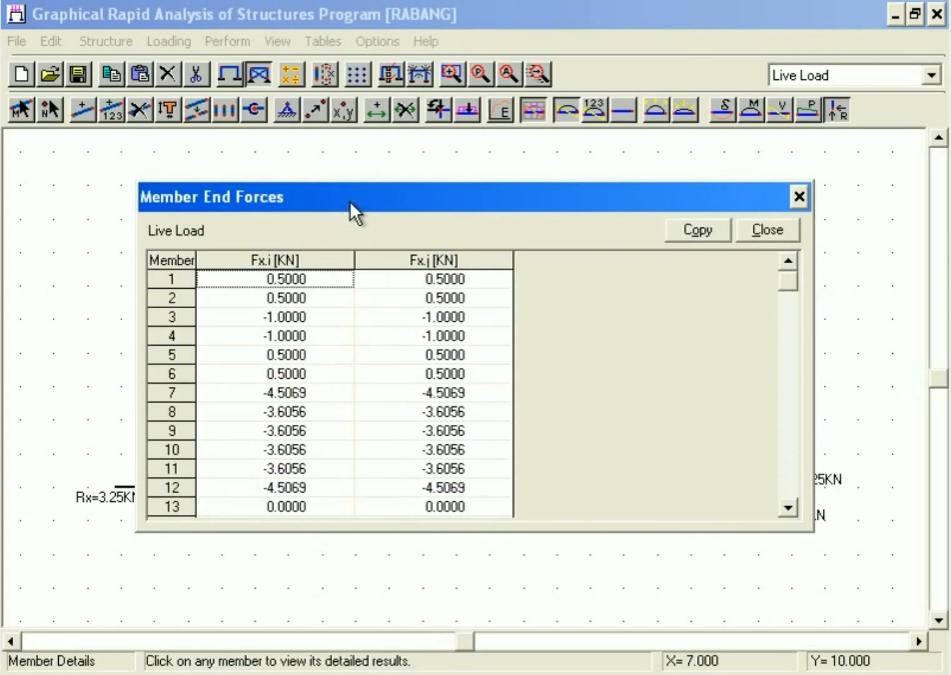
mouse_move(438, 197)
left_mouse_down()
mouse_move(561, 140)
mouse_move(626, 44)
mouse_move(616, 39)
mouse_move(668, 4)
left_mouse_up()
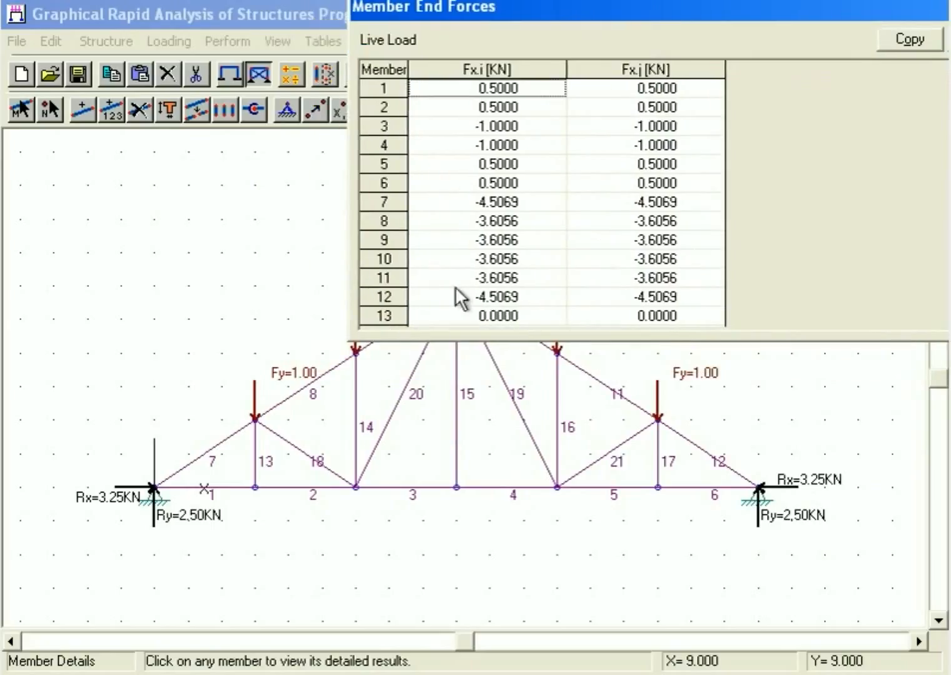